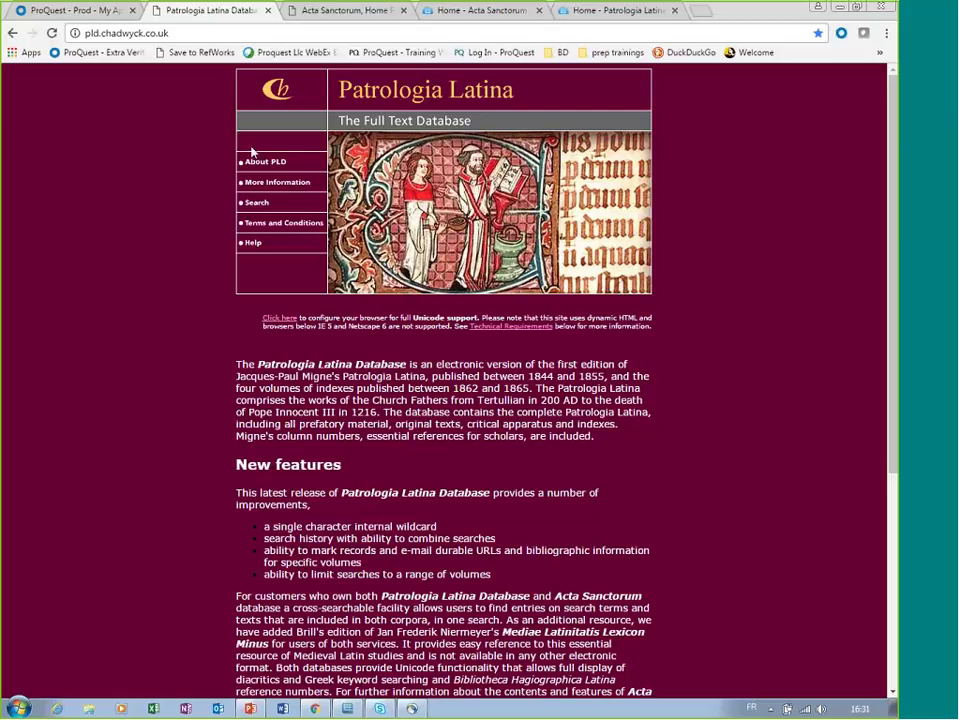
Open the search form and review the available options for Search in, Limit to and Display search results.
left_click(258, 203)
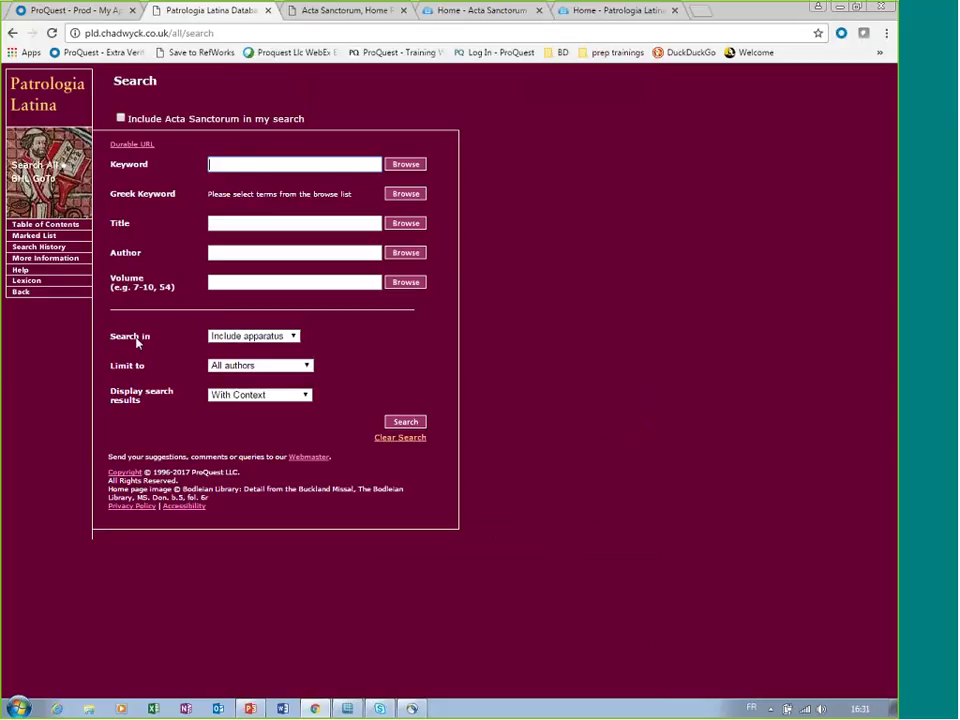
left_click(294, 337)
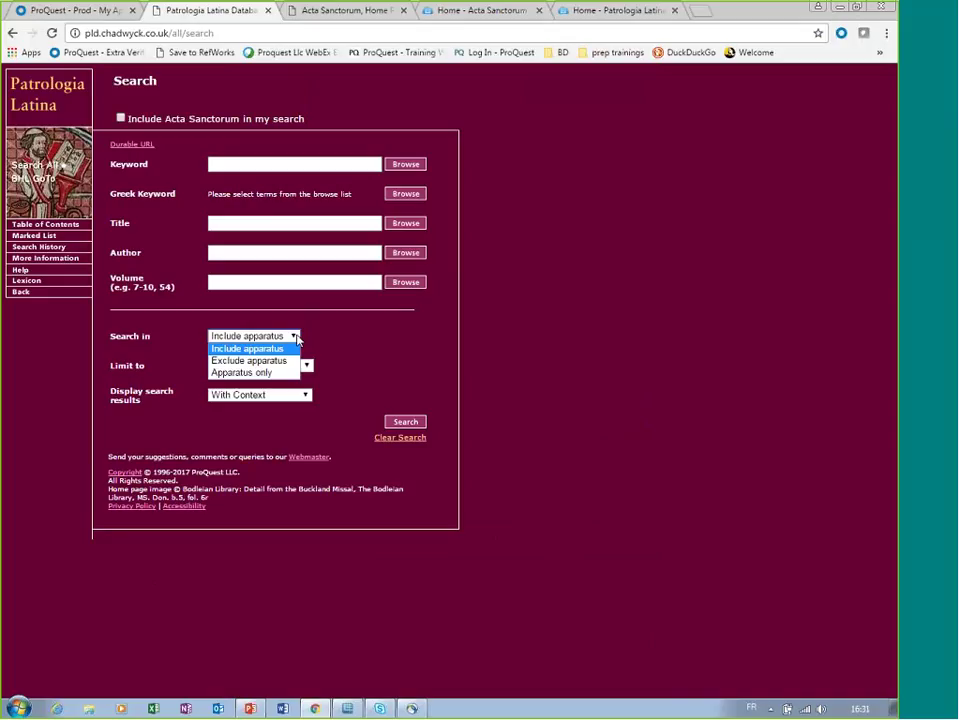
left_click(295, 338)
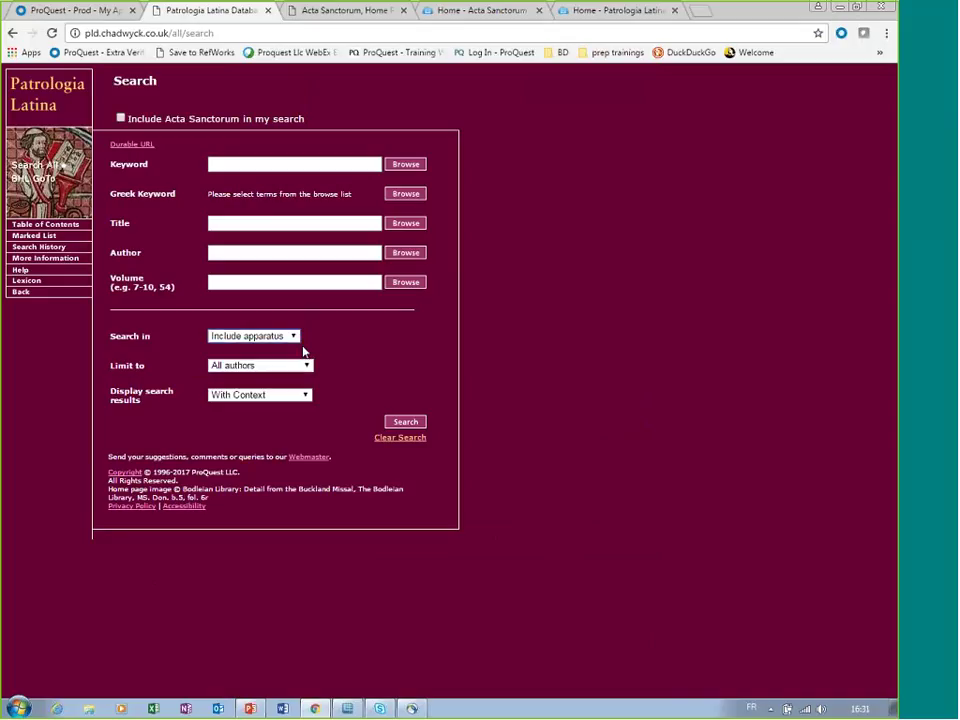
left_click(306, 367)
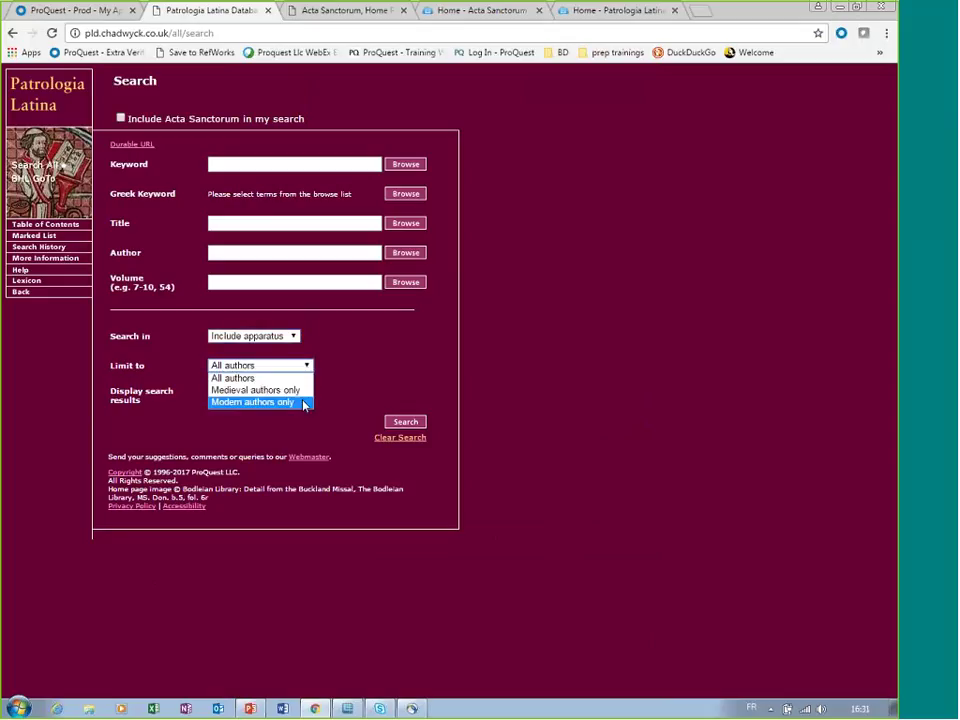
left_click(348, 377)
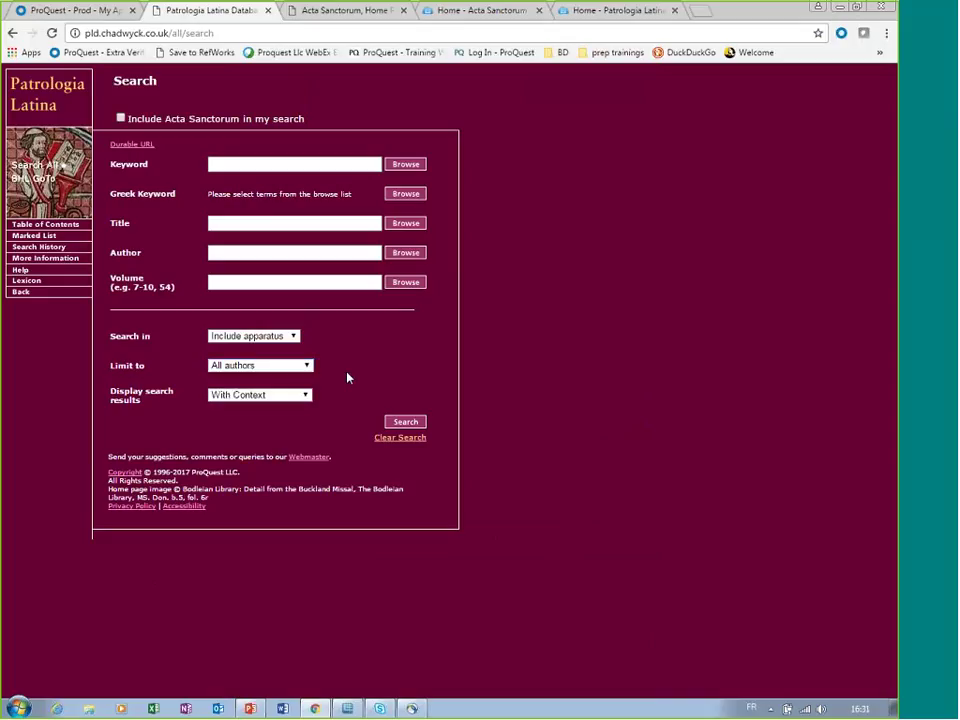
left_click(305, 395)
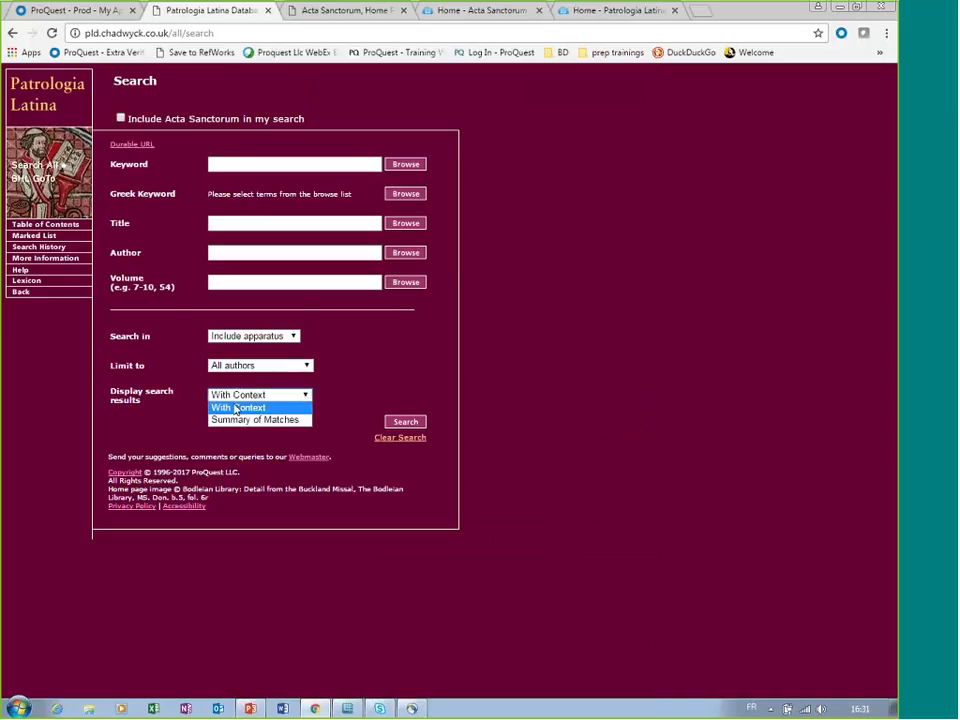
left_click(372, 390)
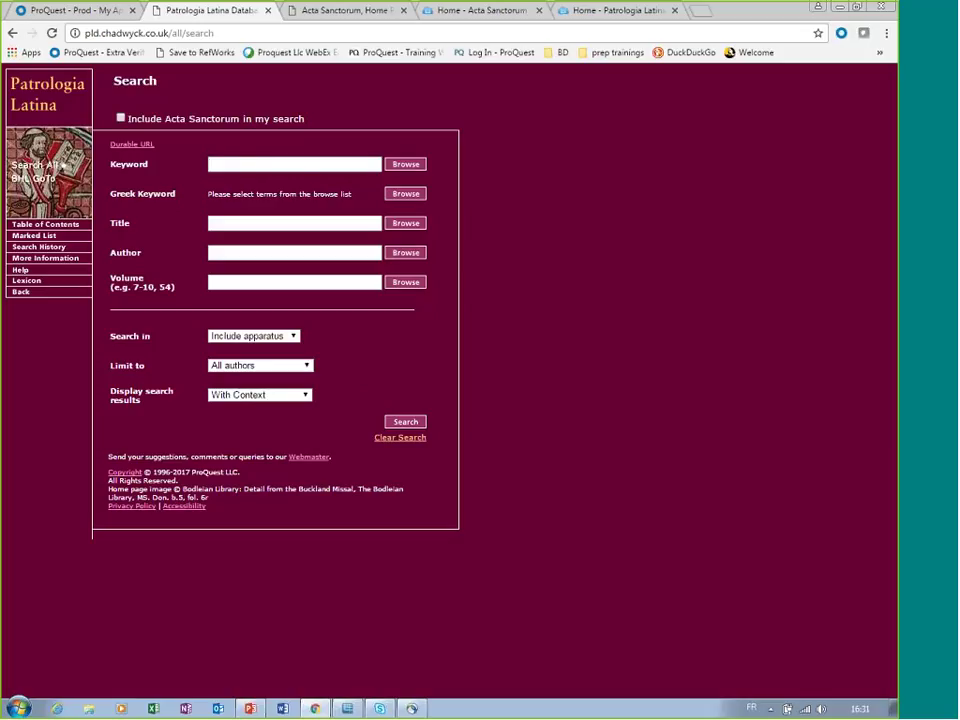
Search the database for the keyword baptiza*, including apparatus, for all authors, with results displayed With Context.
left_click(252, 164)
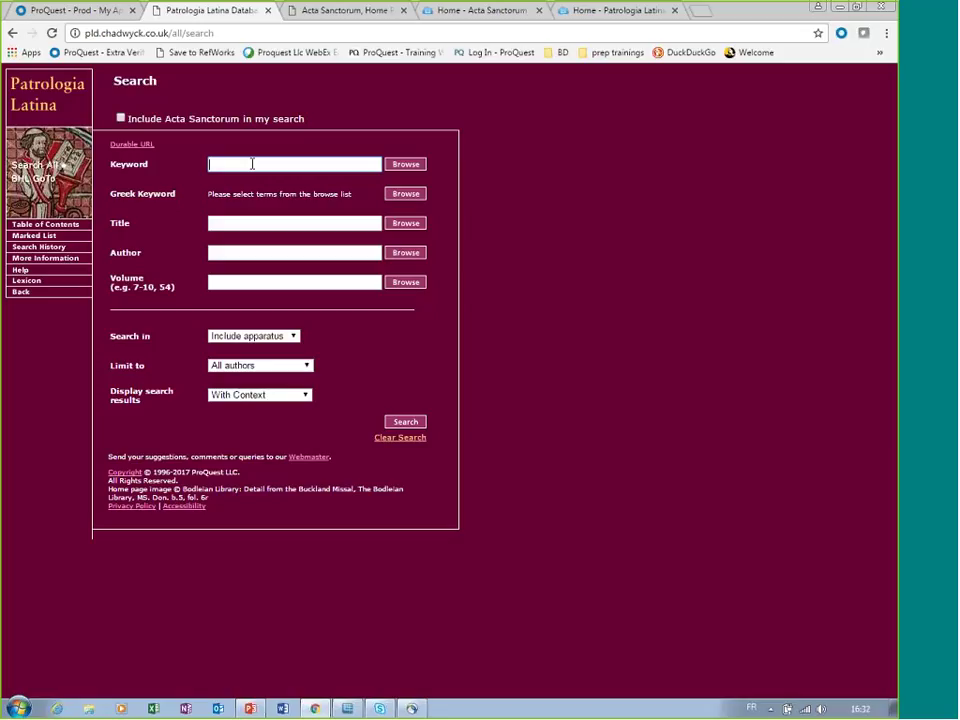
type("bat")
key("BackSpace")
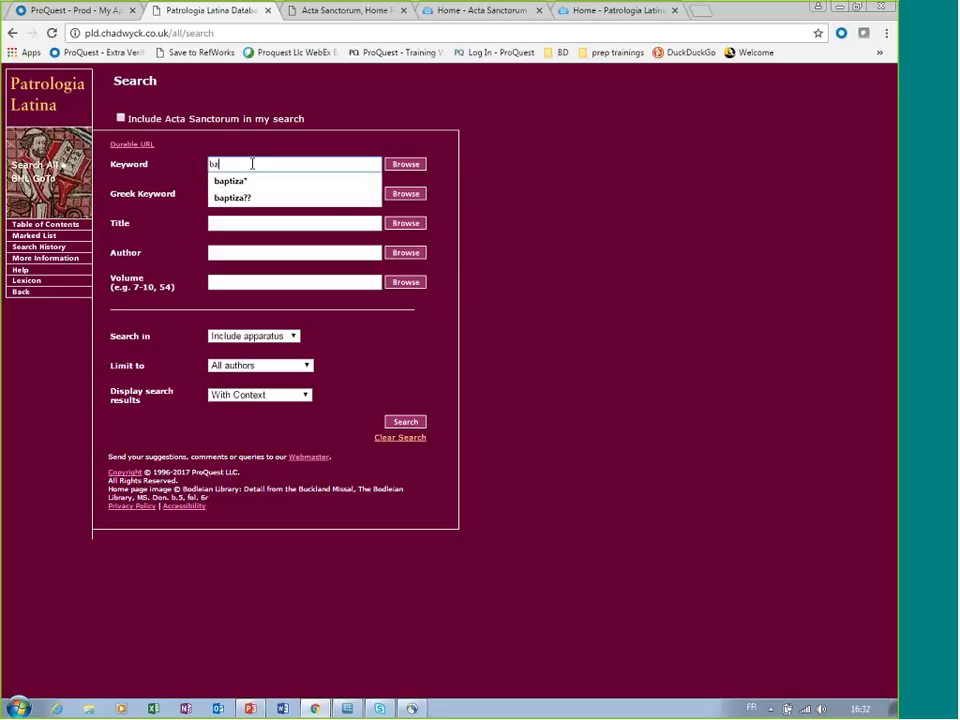
left_click(242, 181)
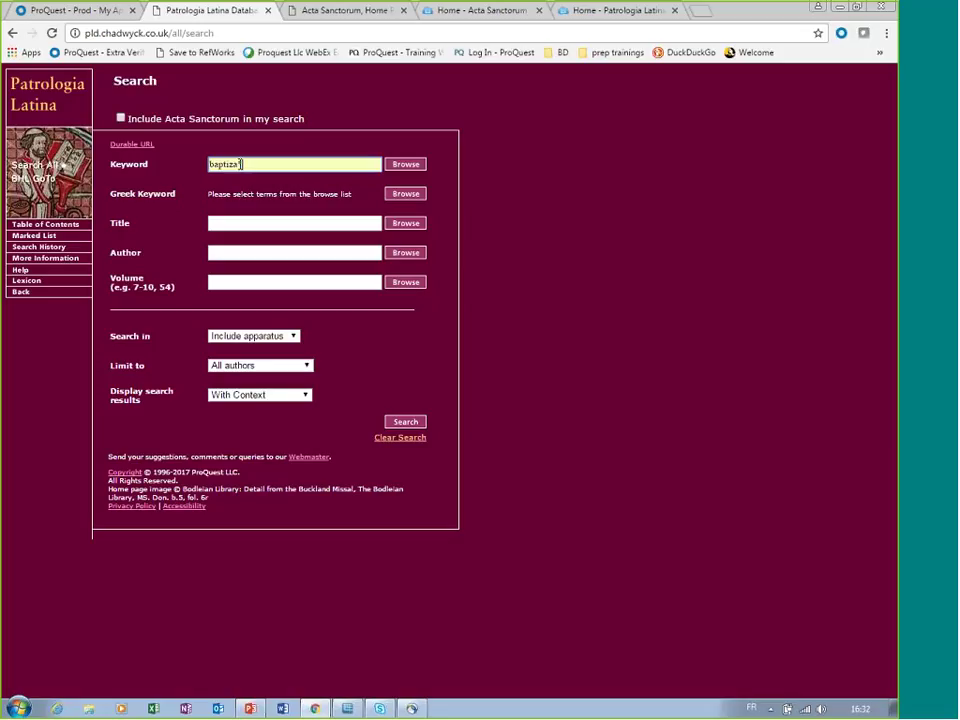
double_click(244, 164)
left_click(280, 167)
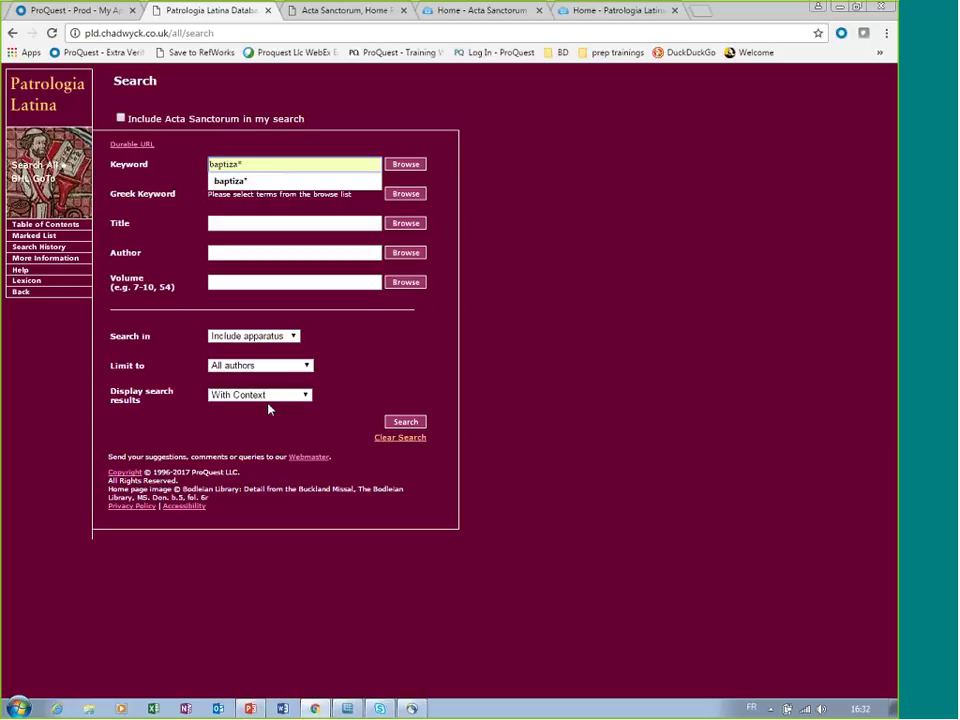
left_click(405, 422)
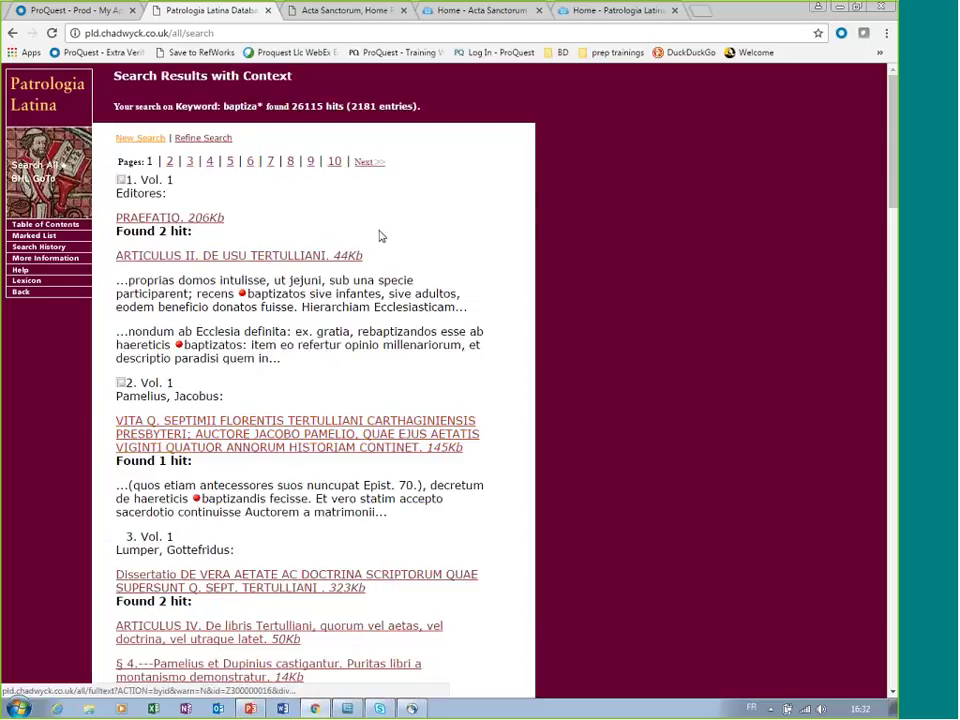
Examine the search totals and the volume, author and hit information of the first three results.
left_click_drag(291, 106, 414, 110)
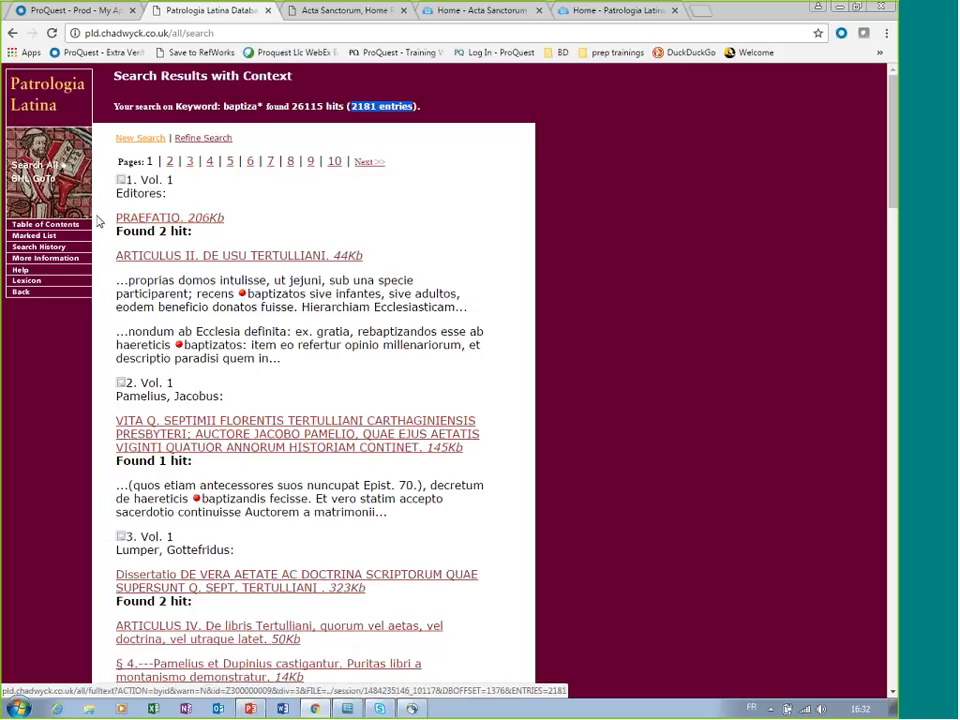
left_click_drag(157, 231, 190, 231)
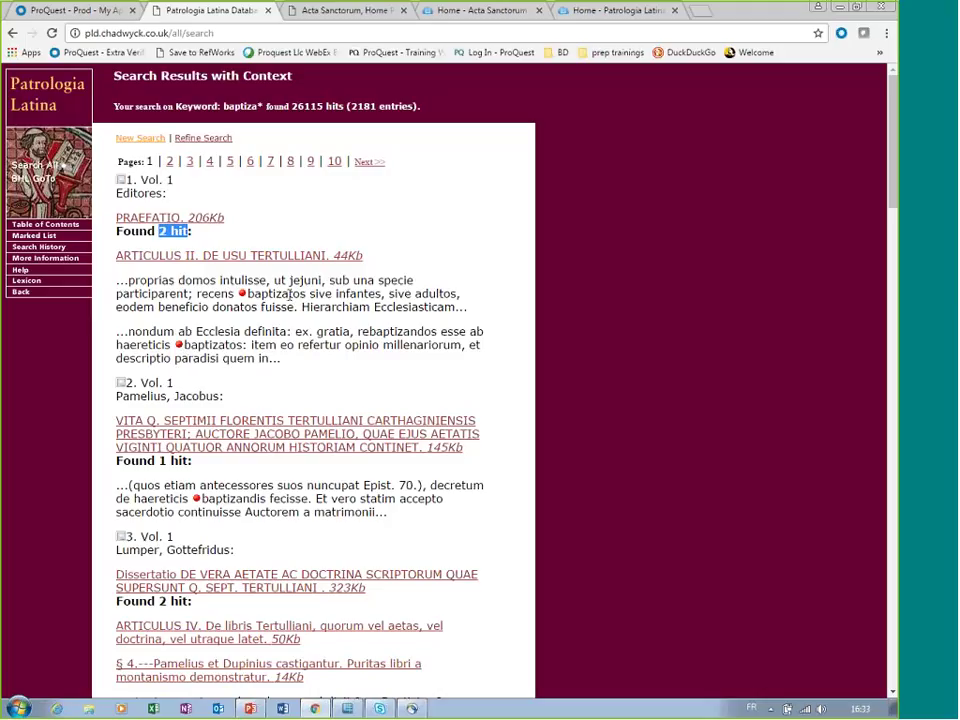
left_click_drag(290, 294, 305, 294)
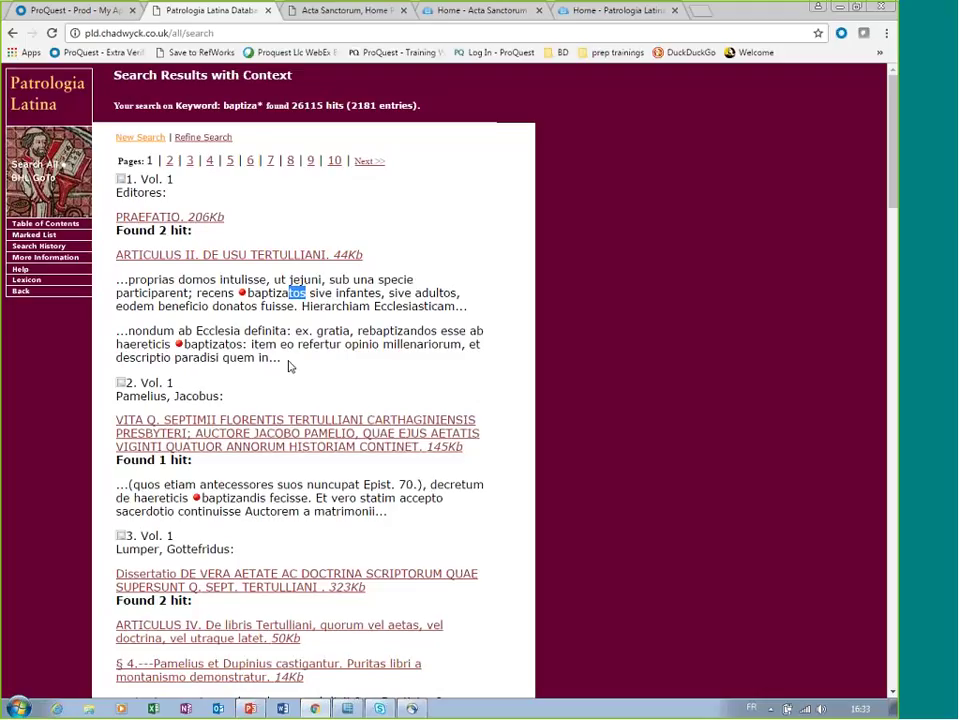
scroll(288, 366, "down", 1)
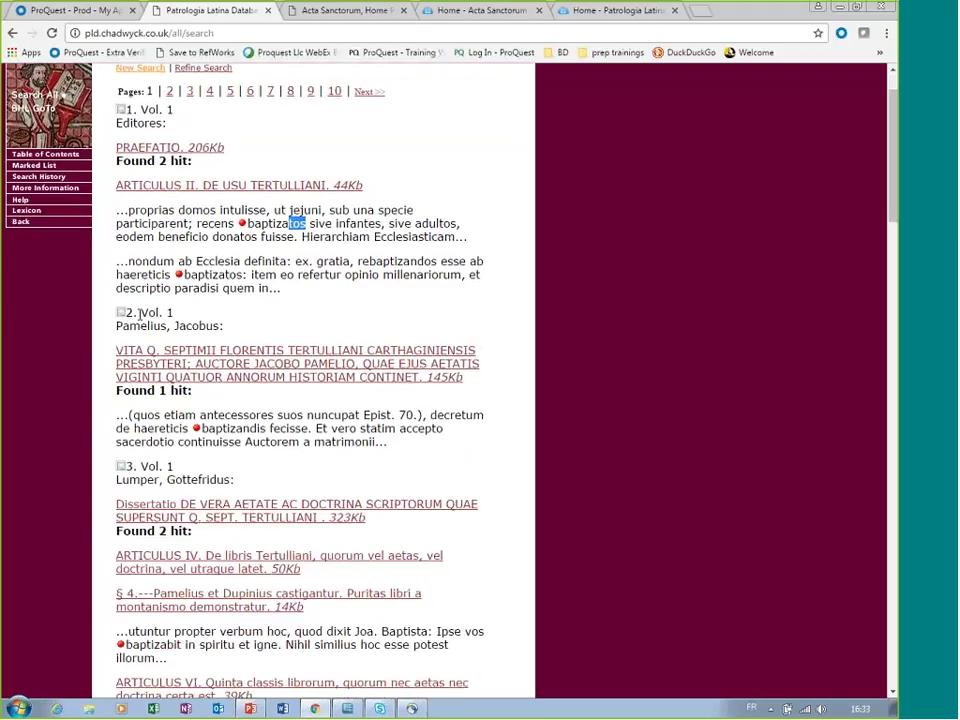
left_click_drag(139, 313, 176, 313)
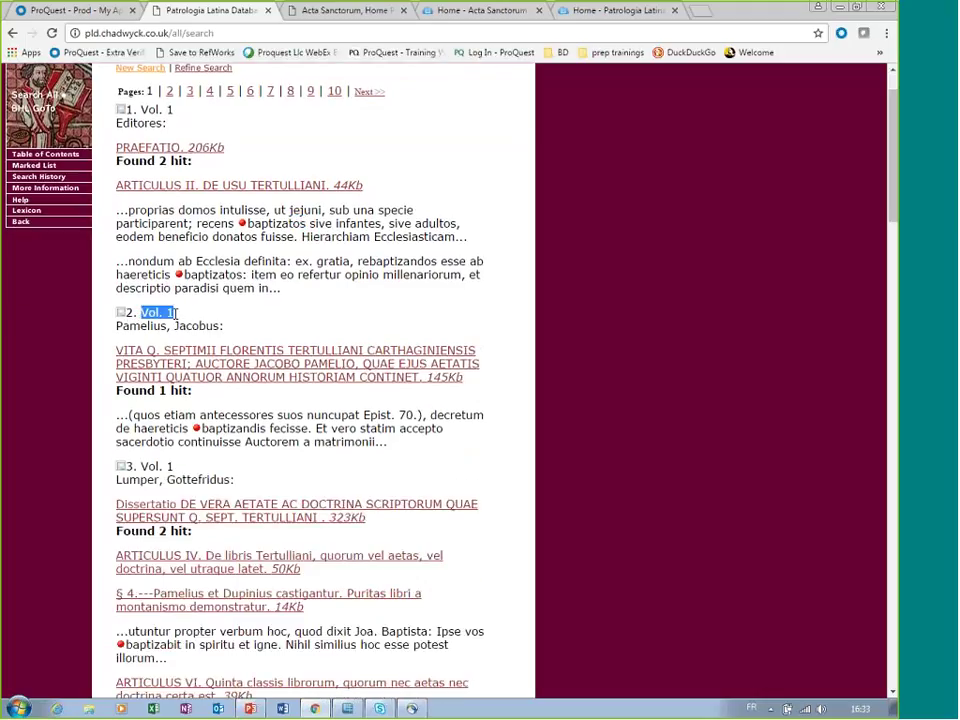
left_click_drag(116, 326, 229, 327)
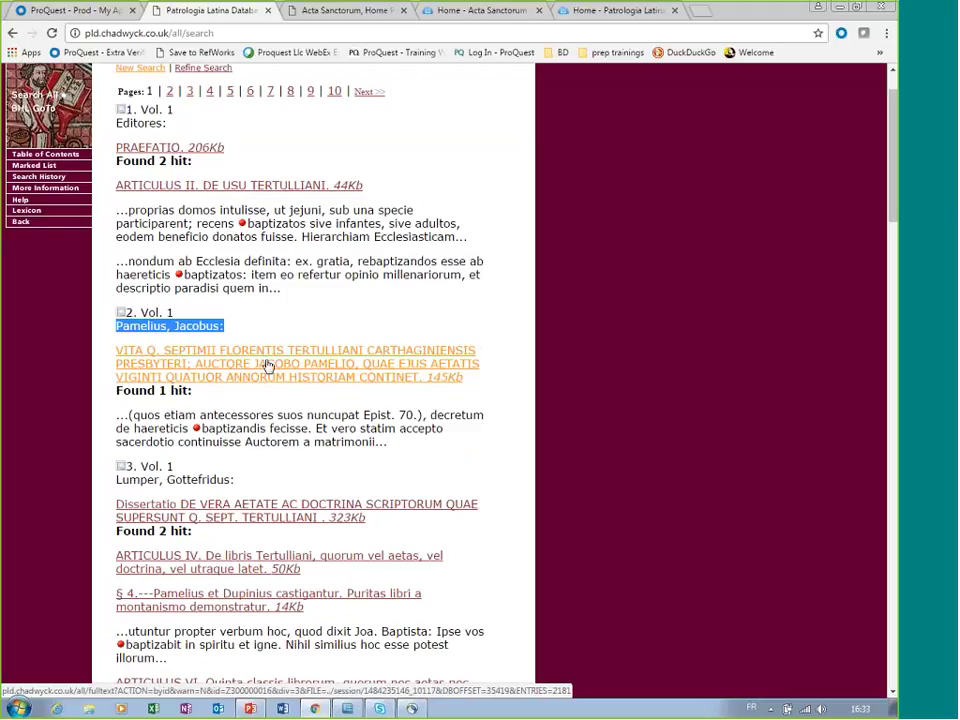
scroll(163, 247, "down", 1)
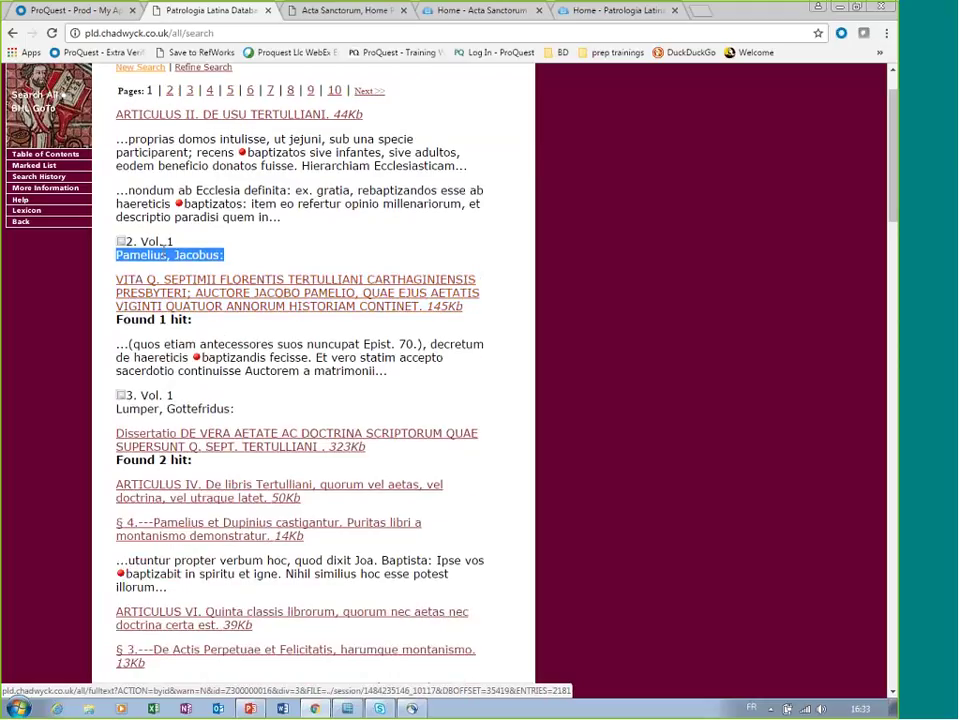
scroll(163, 250, "down", 1)
left_click_drag(171, 250, 192, 273)
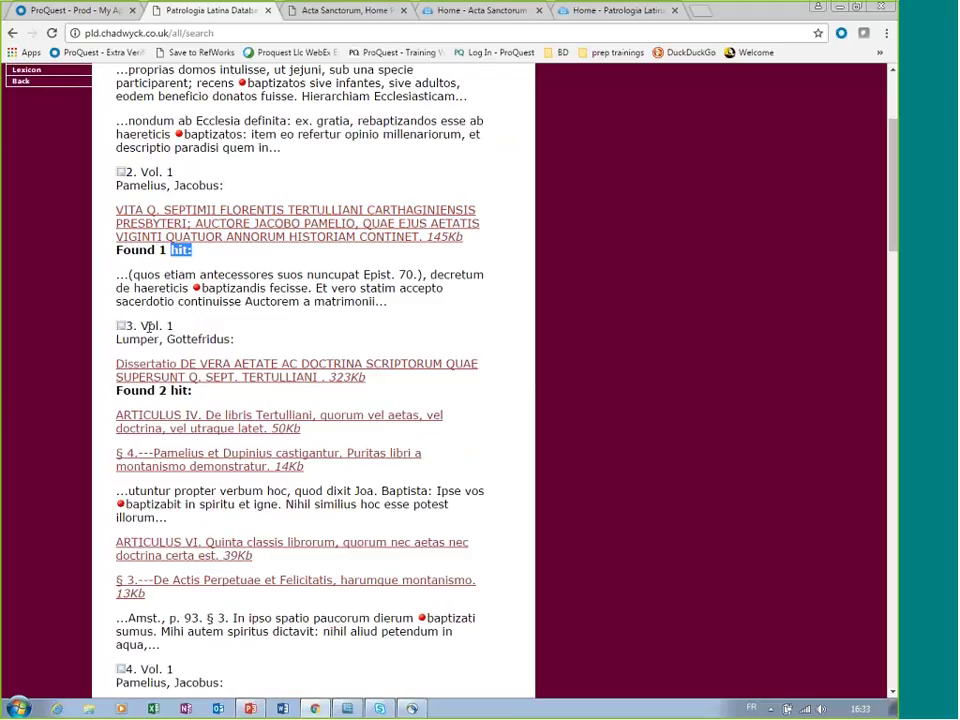
left_click_drag(148, 326, 183, 326)
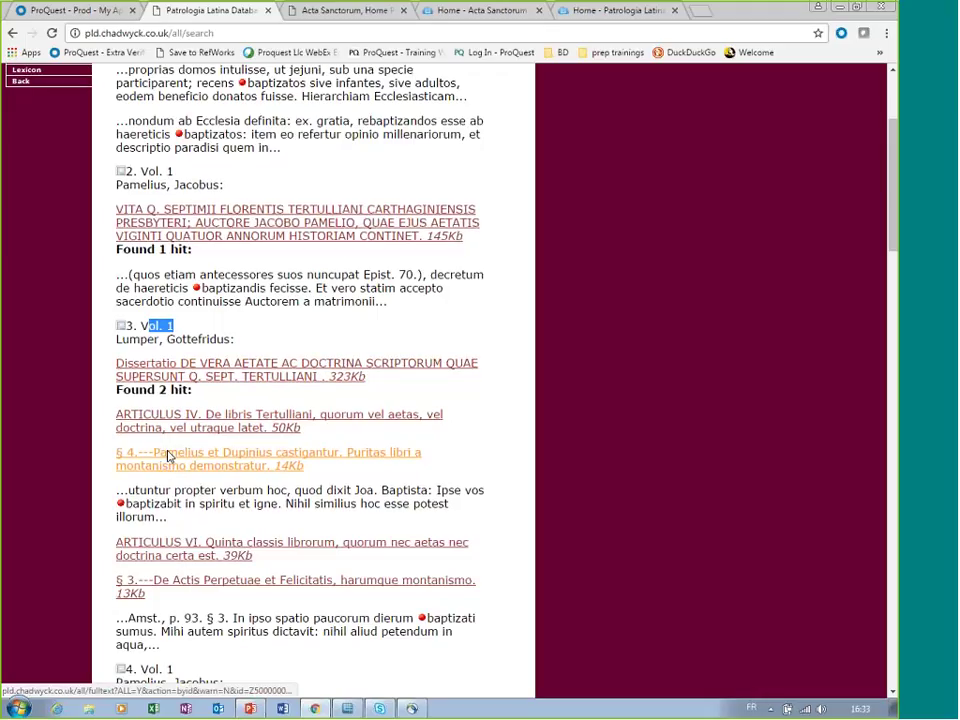
Compare the word endings matched by the baptiza* wildcard in the context passages of the second, third and fourth results.
scroll(168, 456, "down", 3)
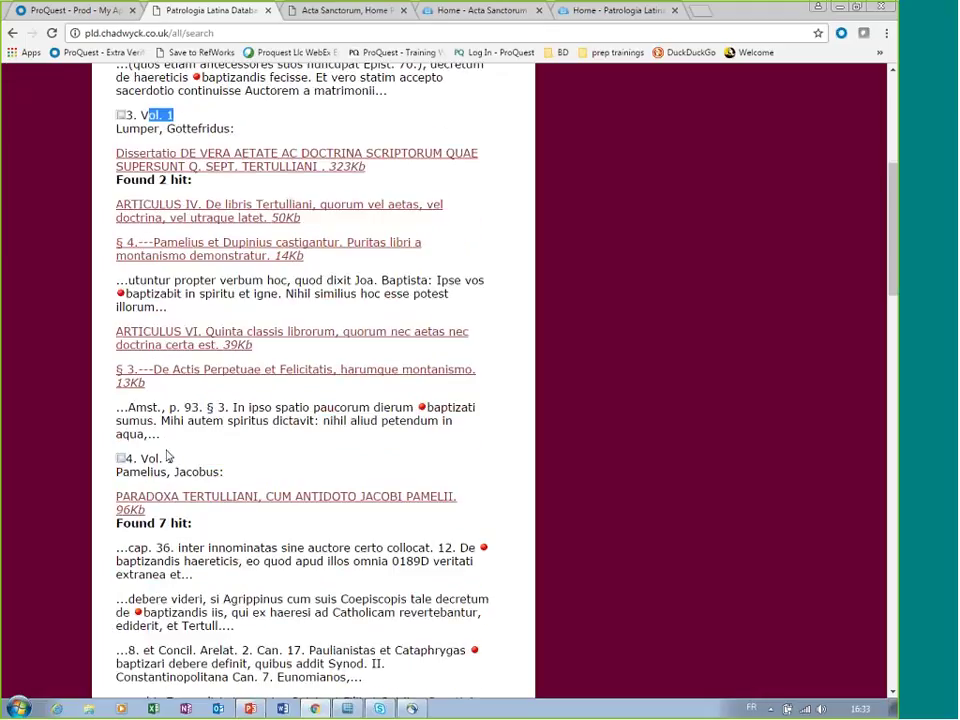
scroll(168, 456, "down", 1)
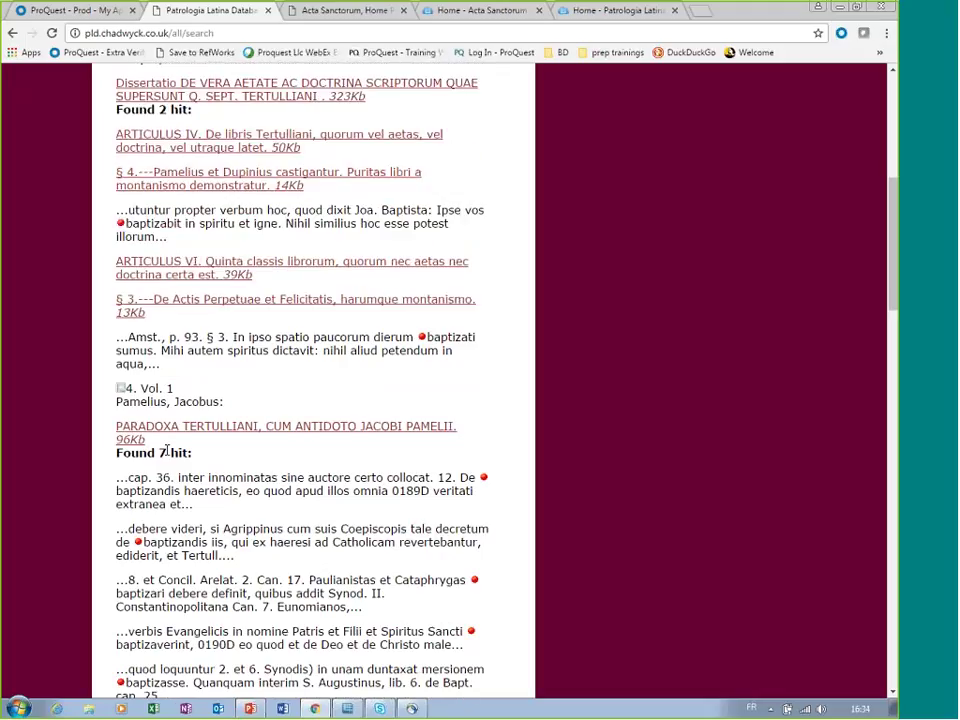
scroll(167, 452, "up", 1)
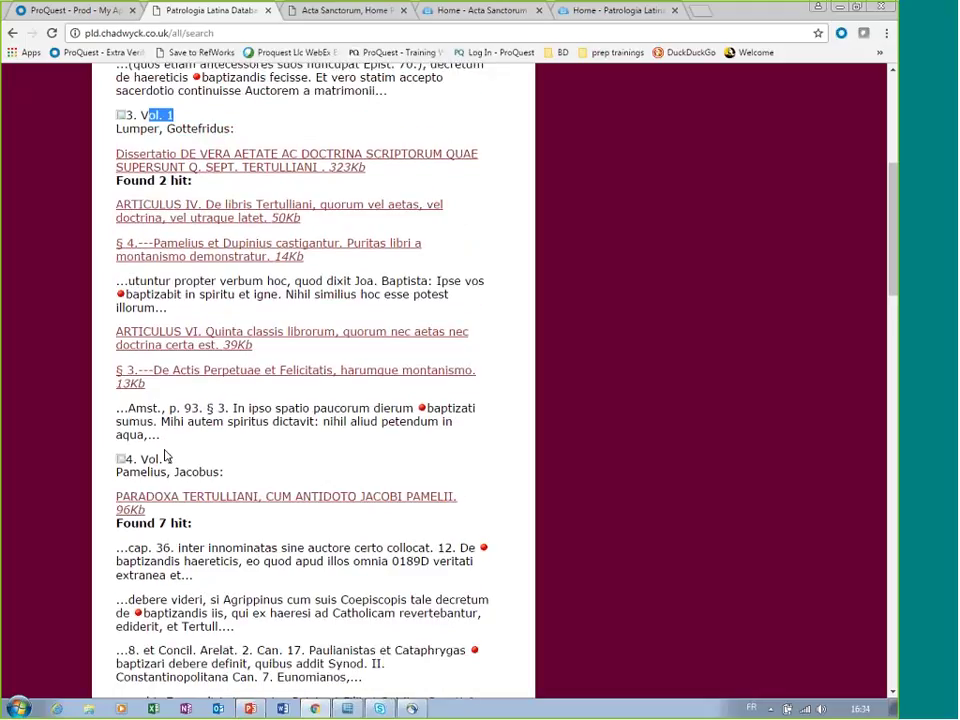
scroll(168, 456, "up", 2)
scroll(255, 222, "up", 1)
left_click_drag(243, 218, 268, 222)
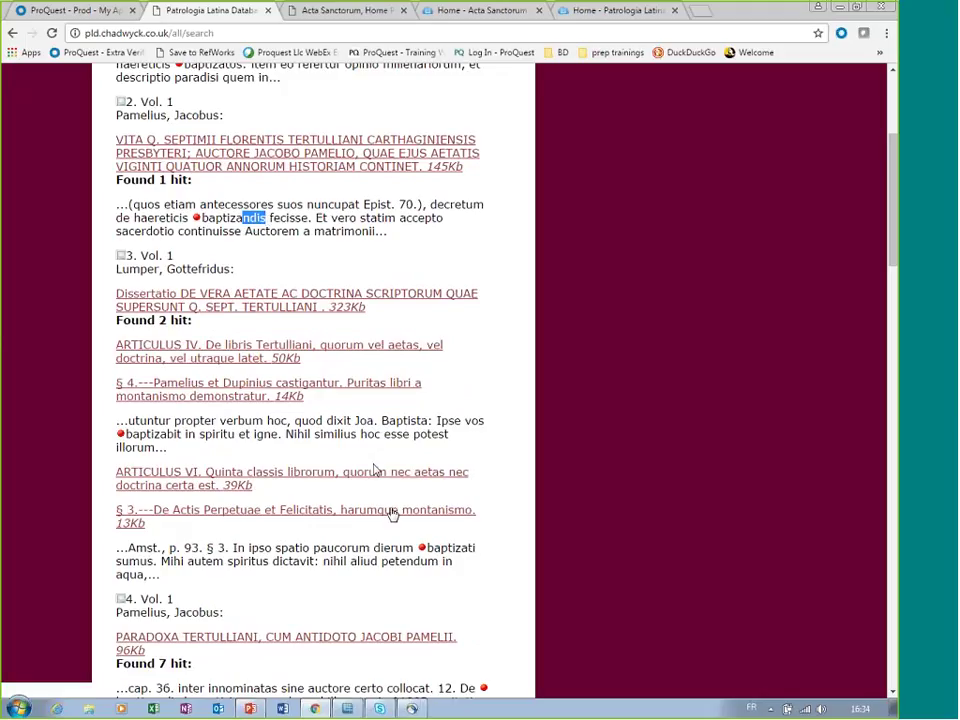
scroll(363, 595, "down", 3)
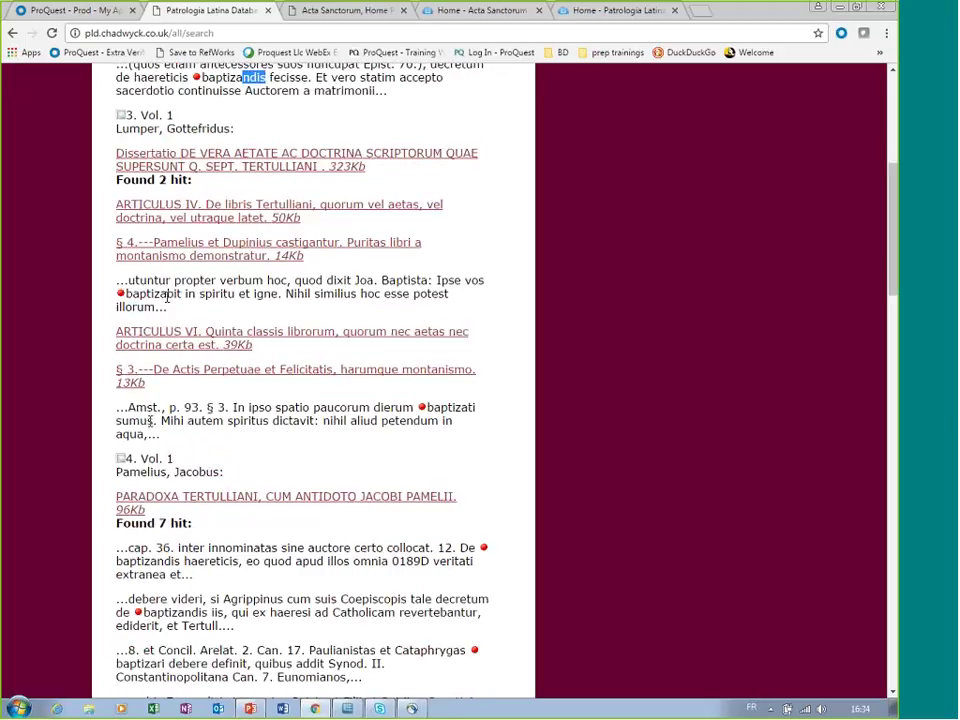
left_click_drag(167, 296, 186, 296)
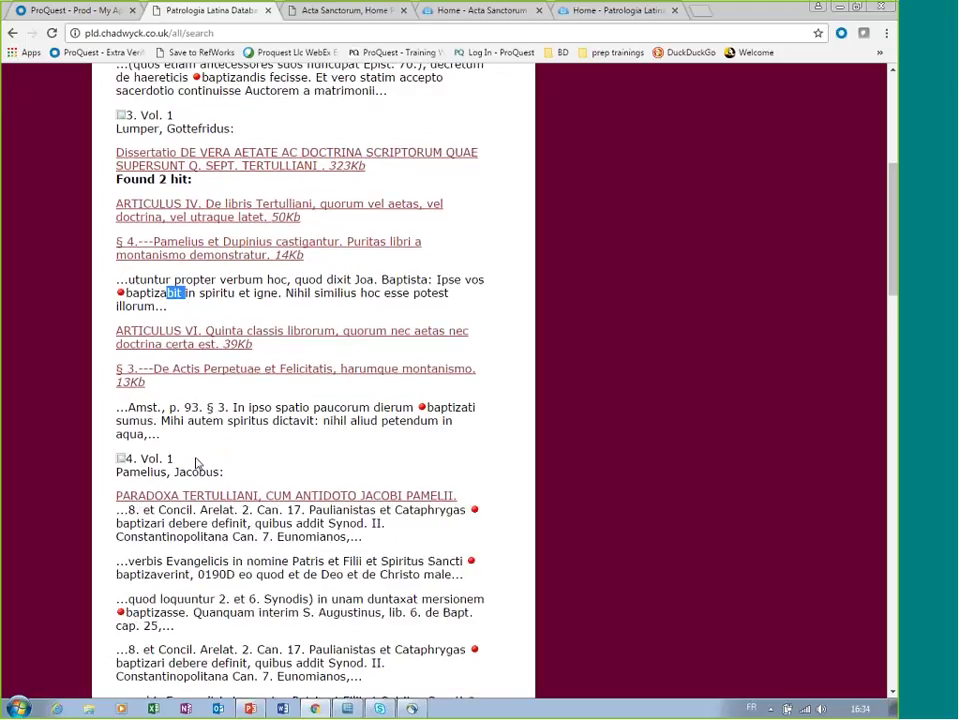
scroll(195, 462, "down", 2)
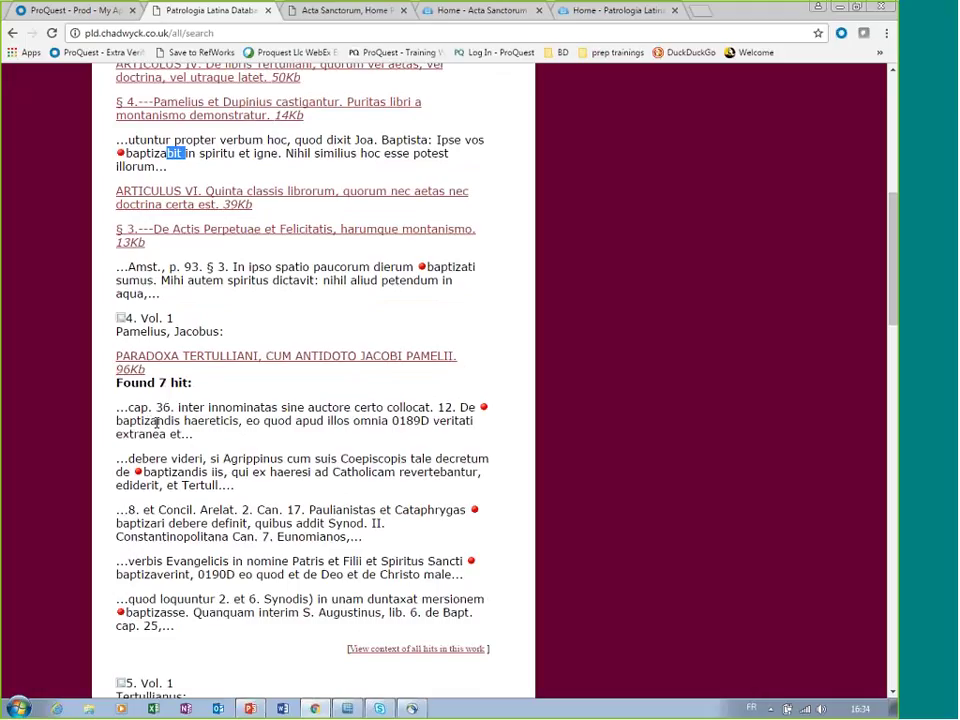
scroll(253, 445, "up", 7)
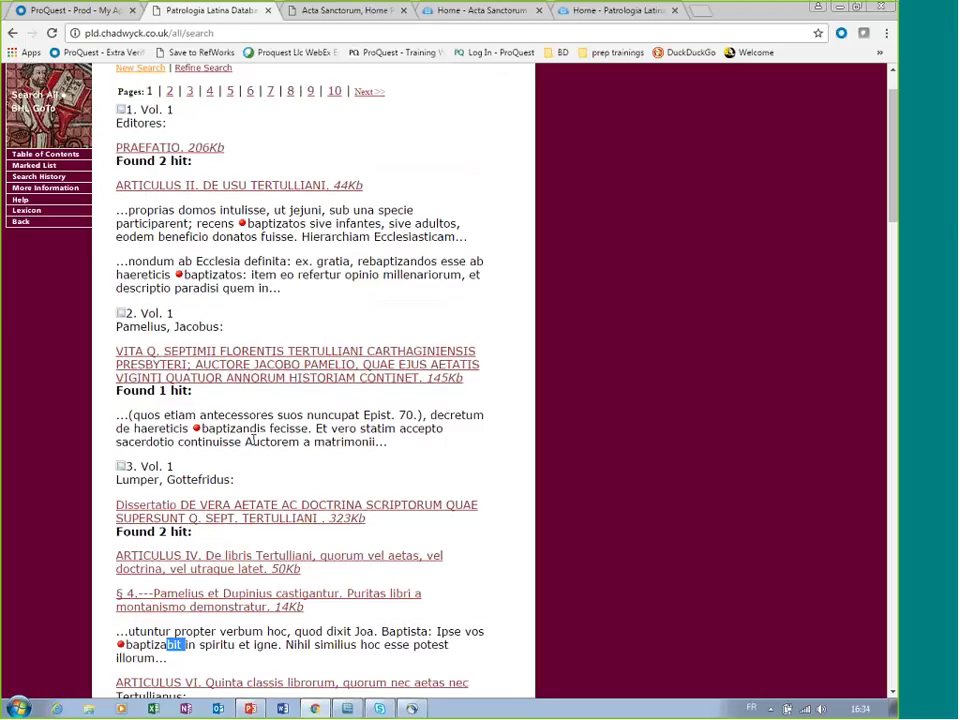
scroll(253, 440, "up", 2)
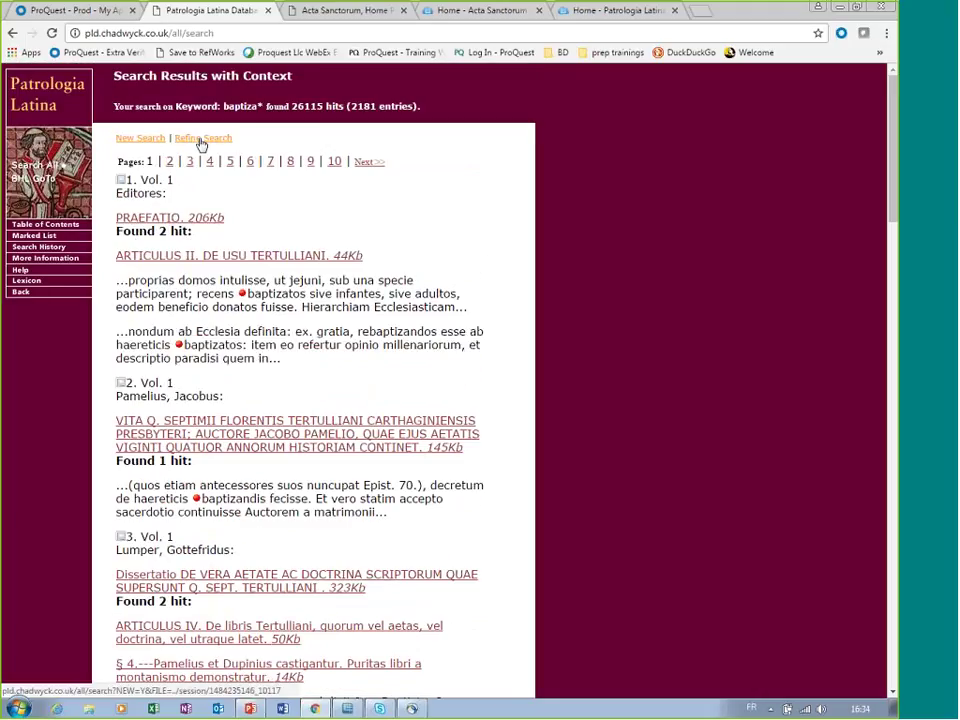
Refine the baptiza* search by changing the keyword to baptiza???, with three single-character wildcards.
left_click(201, 140)
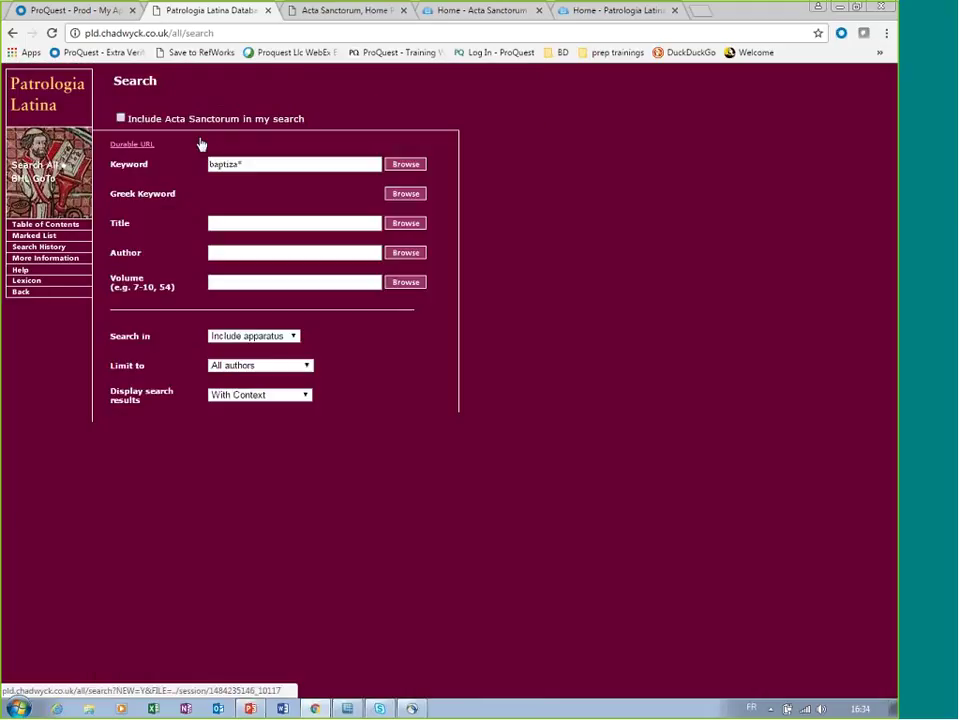
left_click(261, 162)
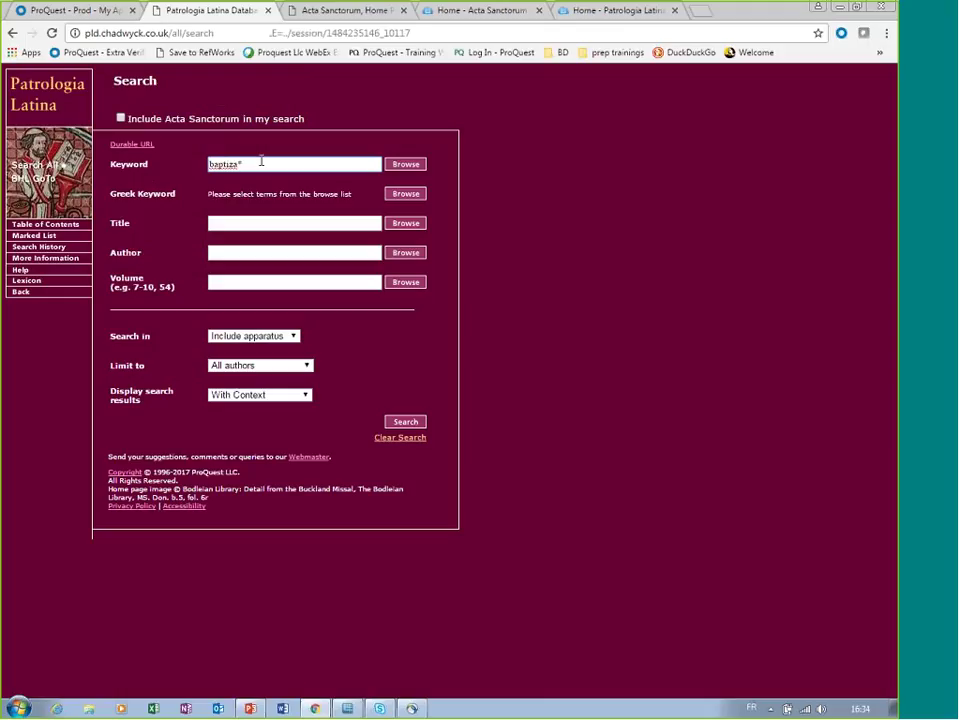
key("BackSpace")
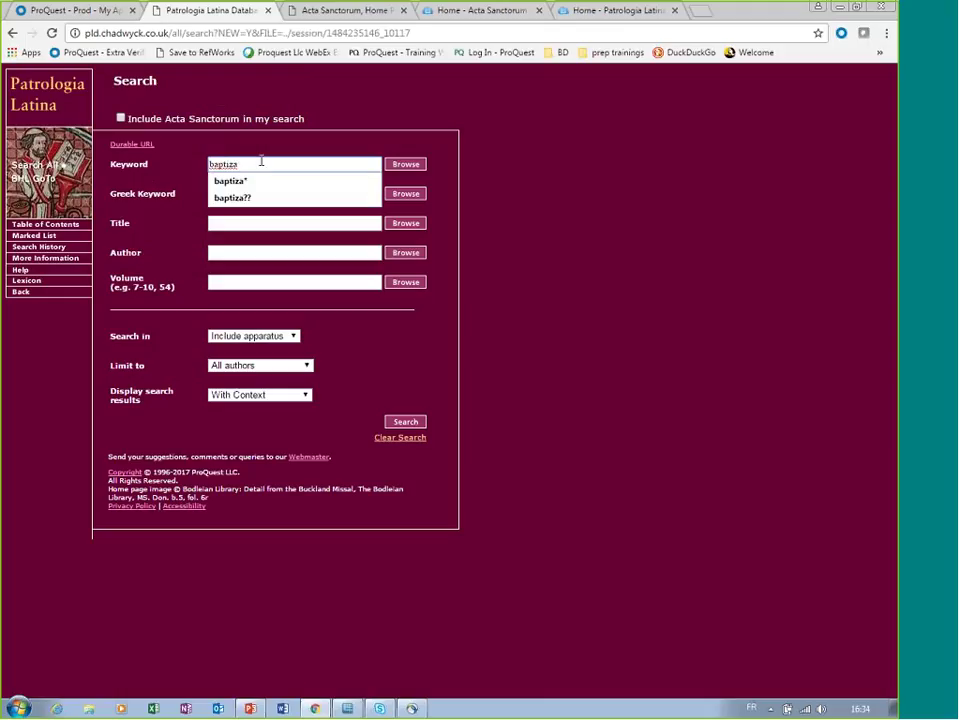
type("?")
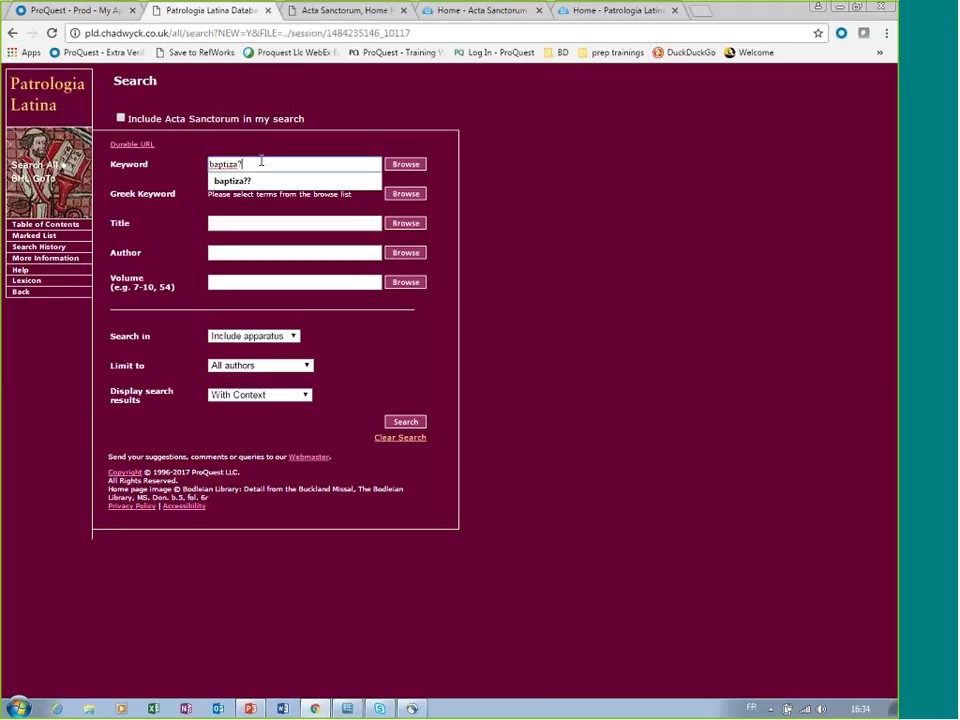
key("BackSpace")
type("??")
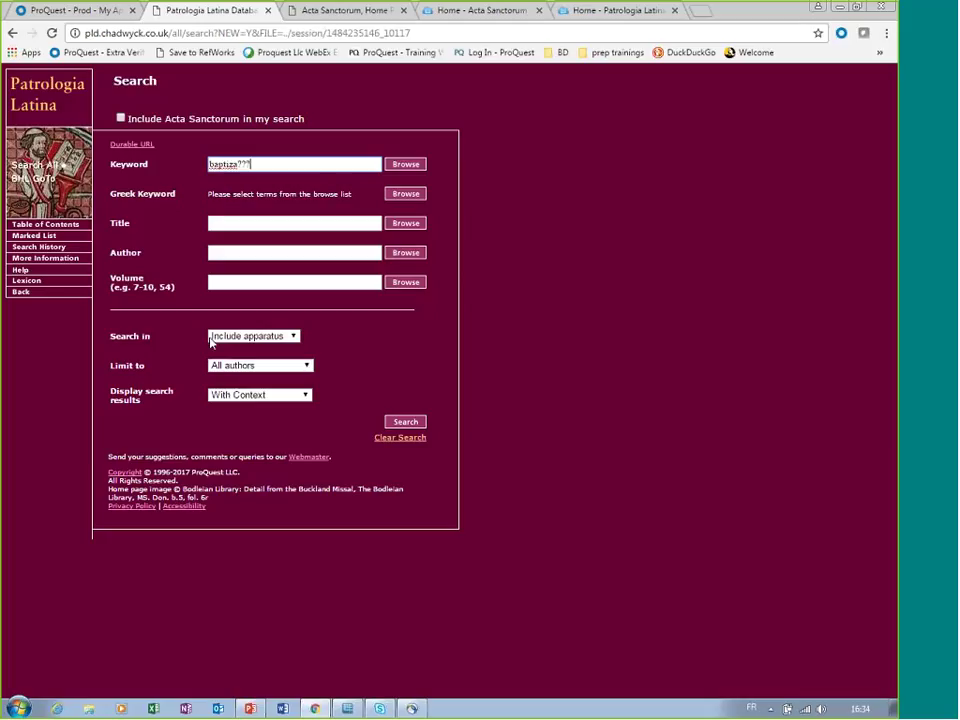
Restrict the keyword search to Apparatus only and run it for all authors.
left_click(295, 339)
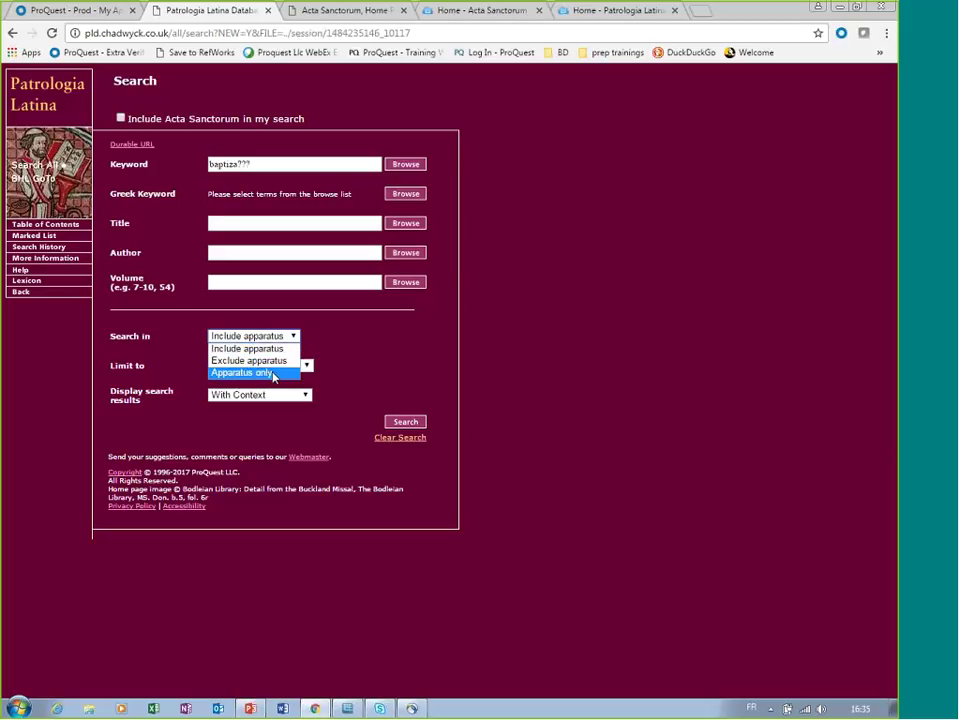
left_click(273, 373)
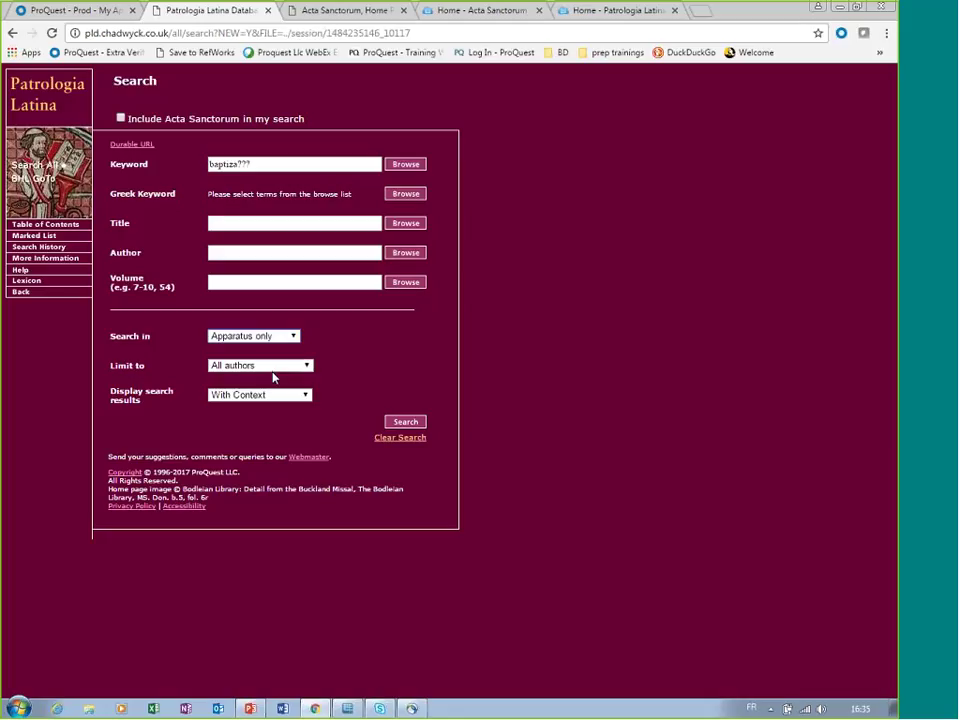
left_click(405, 422)
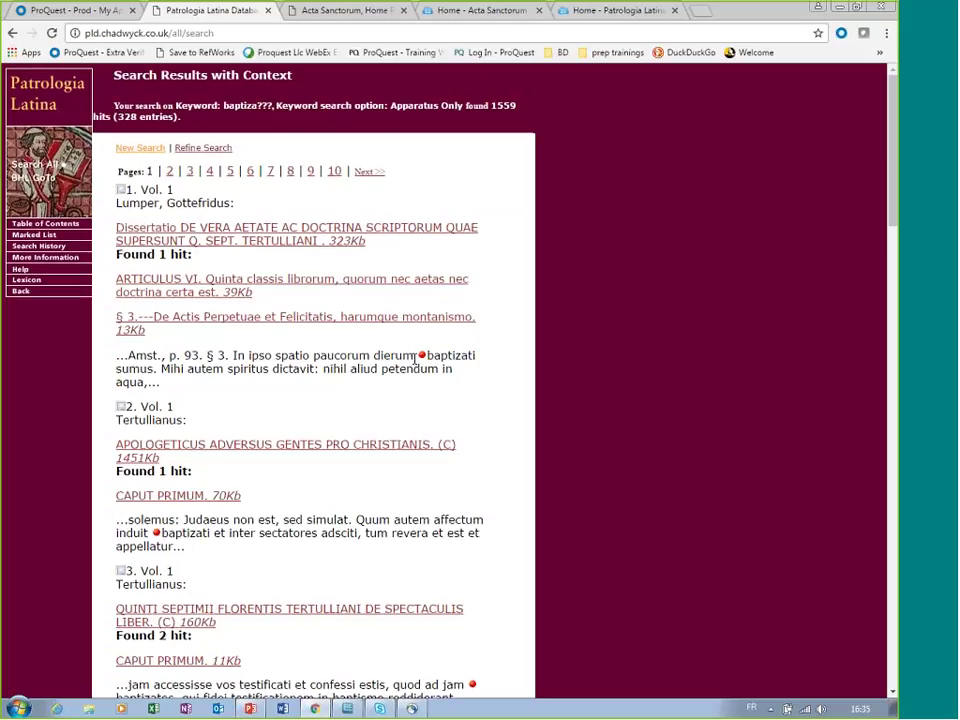
Review the first results, open § 3 De Actis Perpetuae et Felicitatis, and view the footnote attached to its first hit.
scroll(415, 362, "down", 1)
scroll(415, 367, "down", 6)
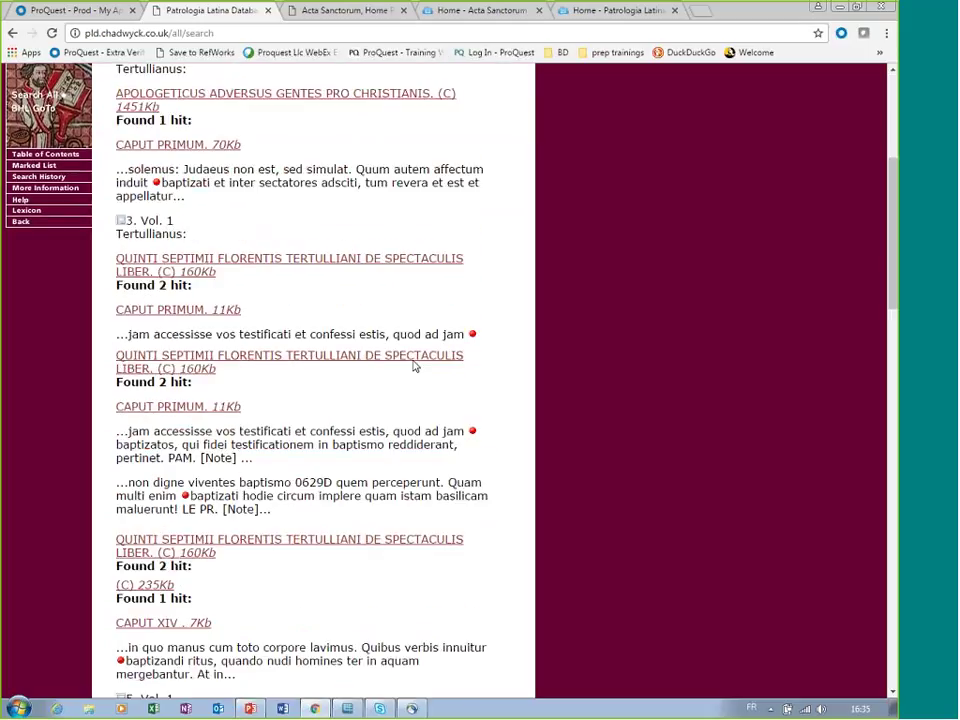
scroll(414, 367, "down", 2)
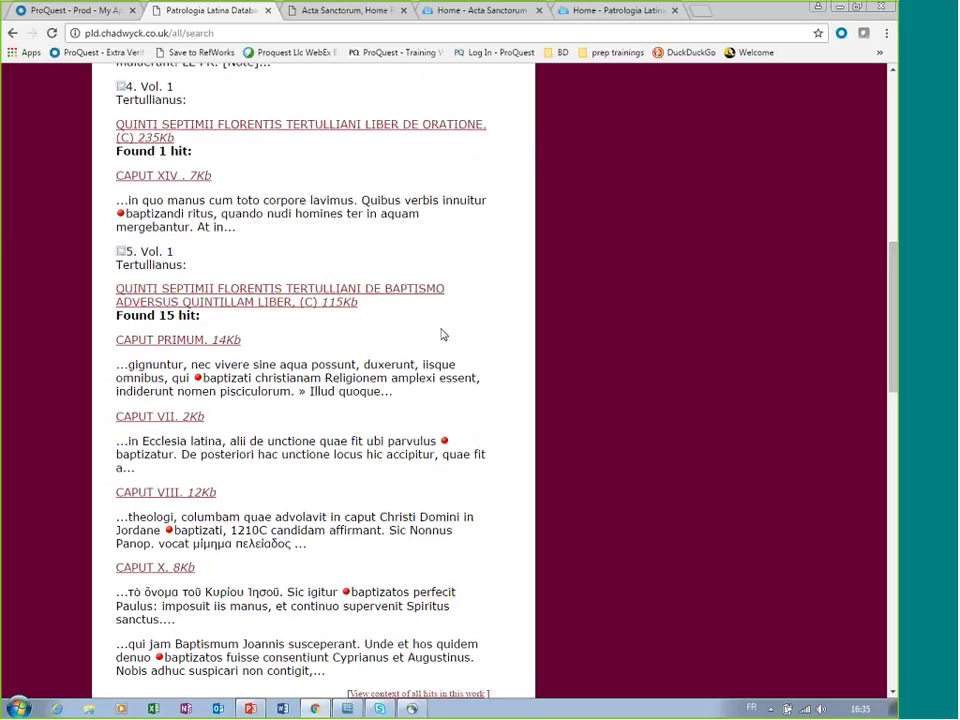
scroll(443, 334, "up", 5)
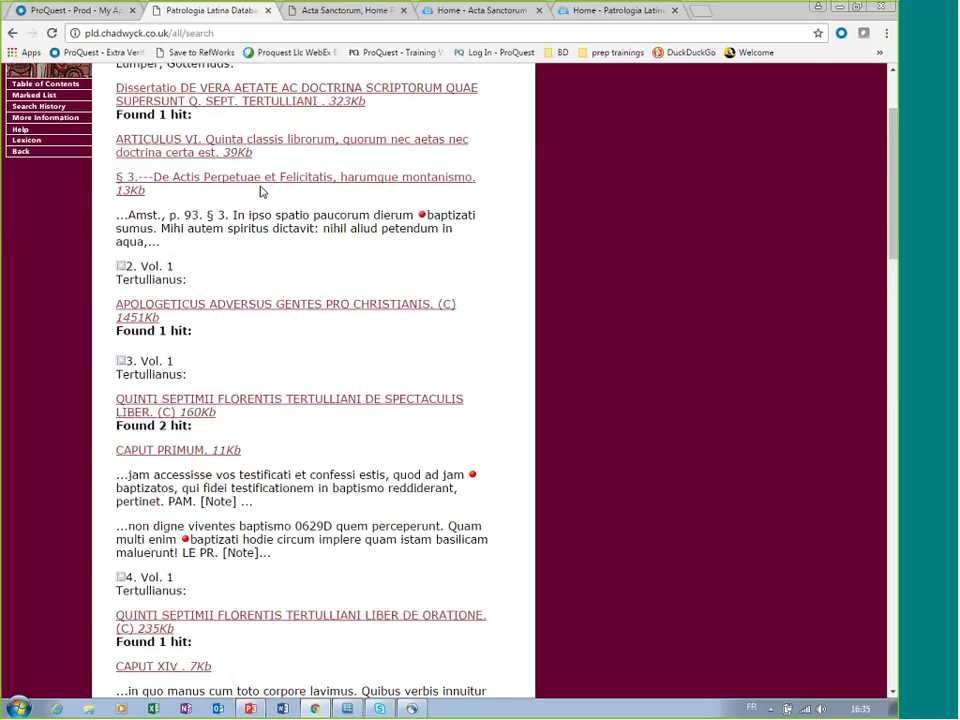
left_click(234, 183)
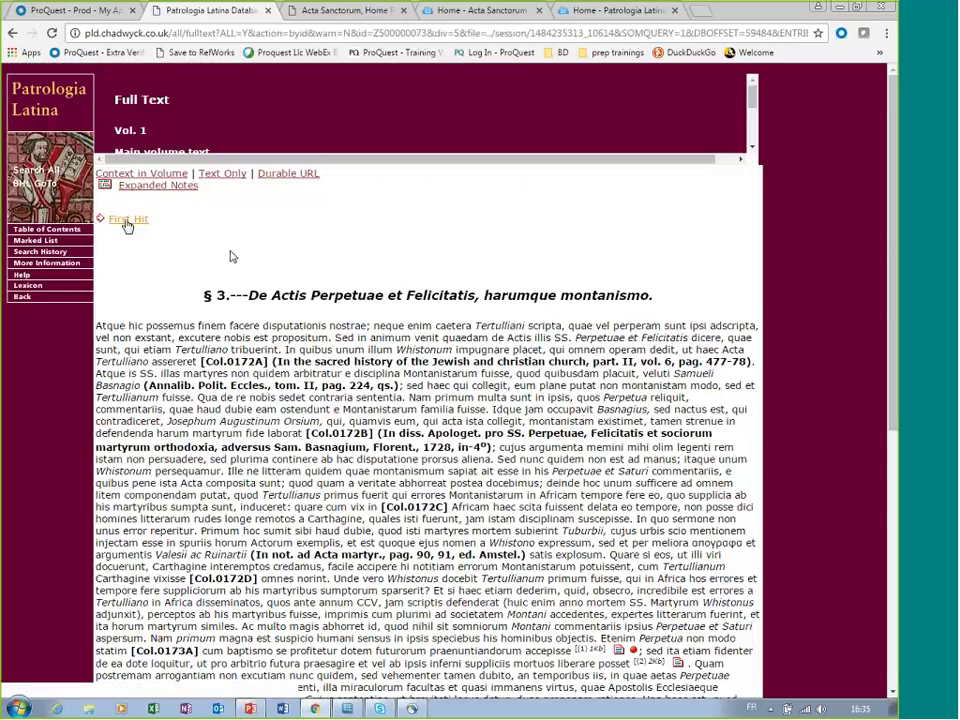
left_click(125, 221)
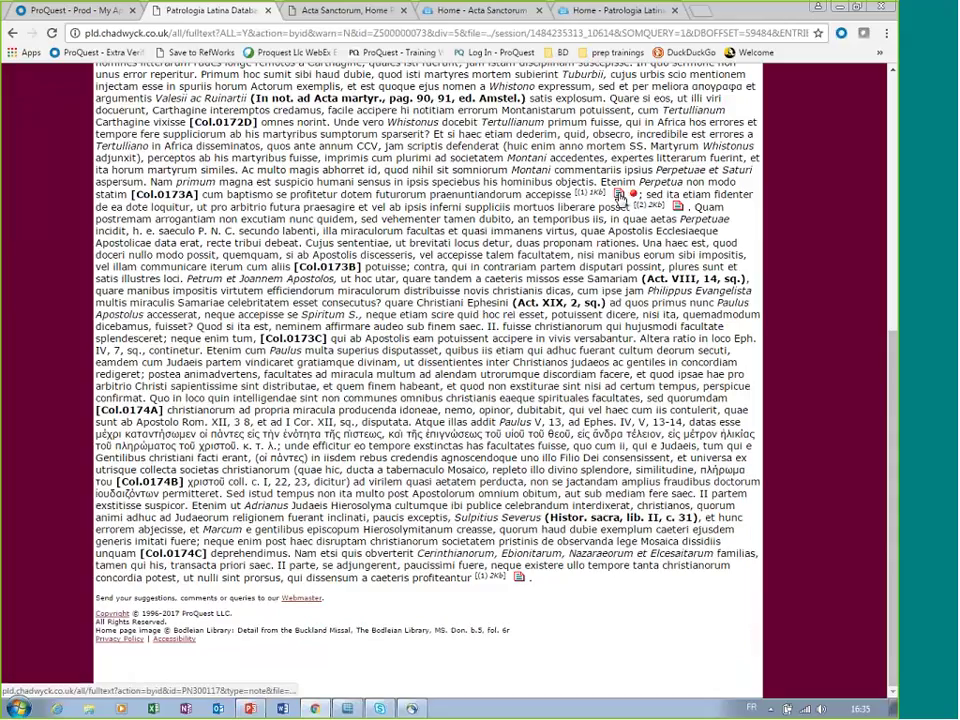
left_click(620, 196)
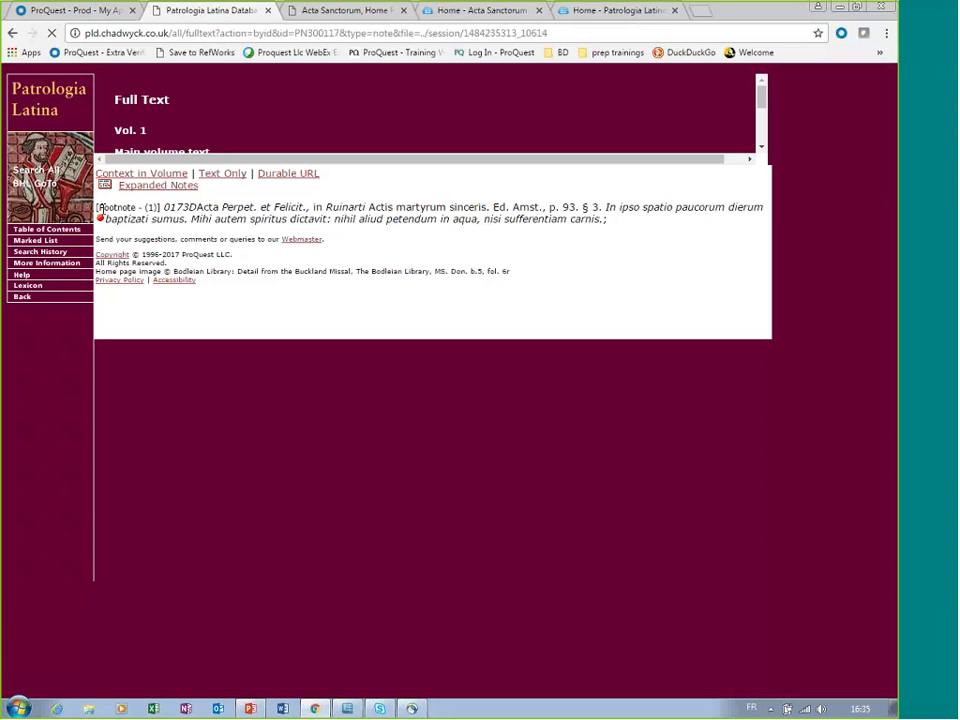
left_click_drag(100, 208, 125, 220)
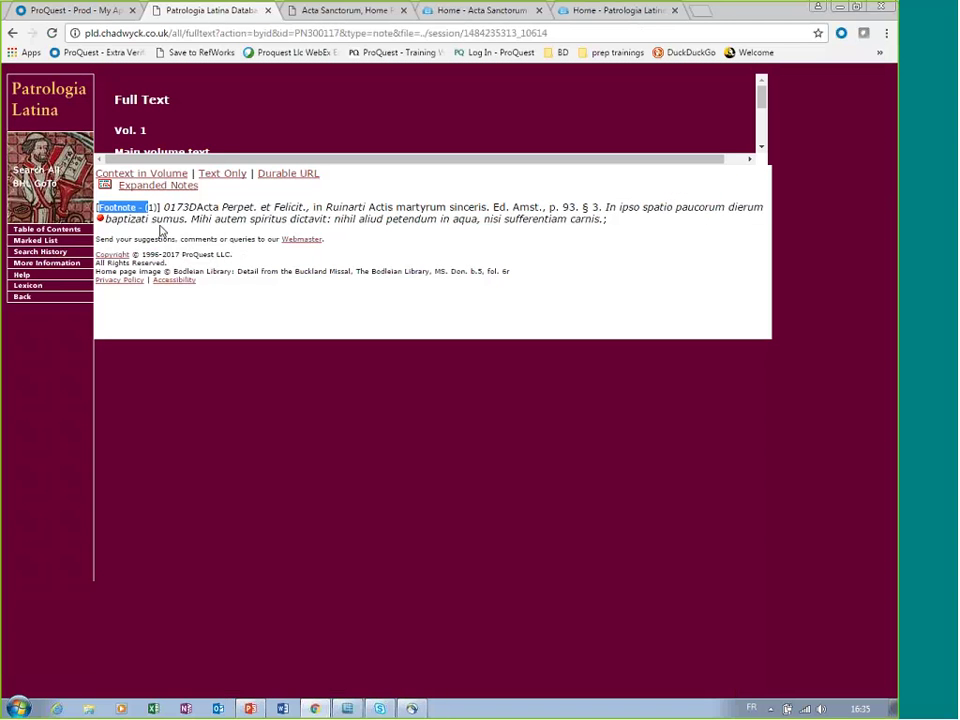
left_click(12, 34)
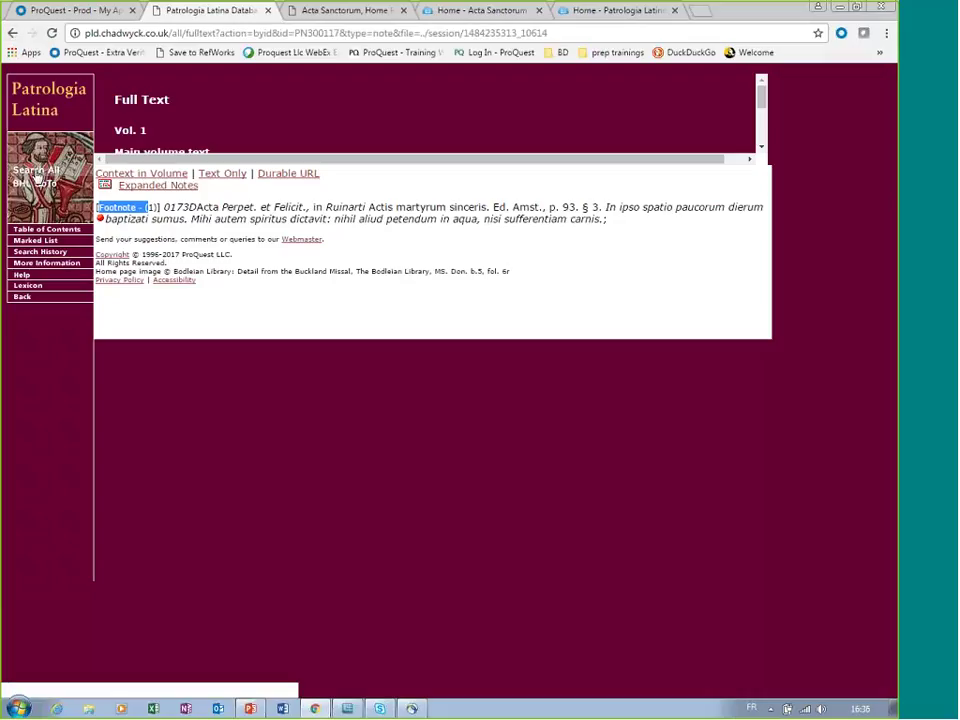
Start a new search with the proximity keyword expression vera* near religion*.
left_click(36, 178)
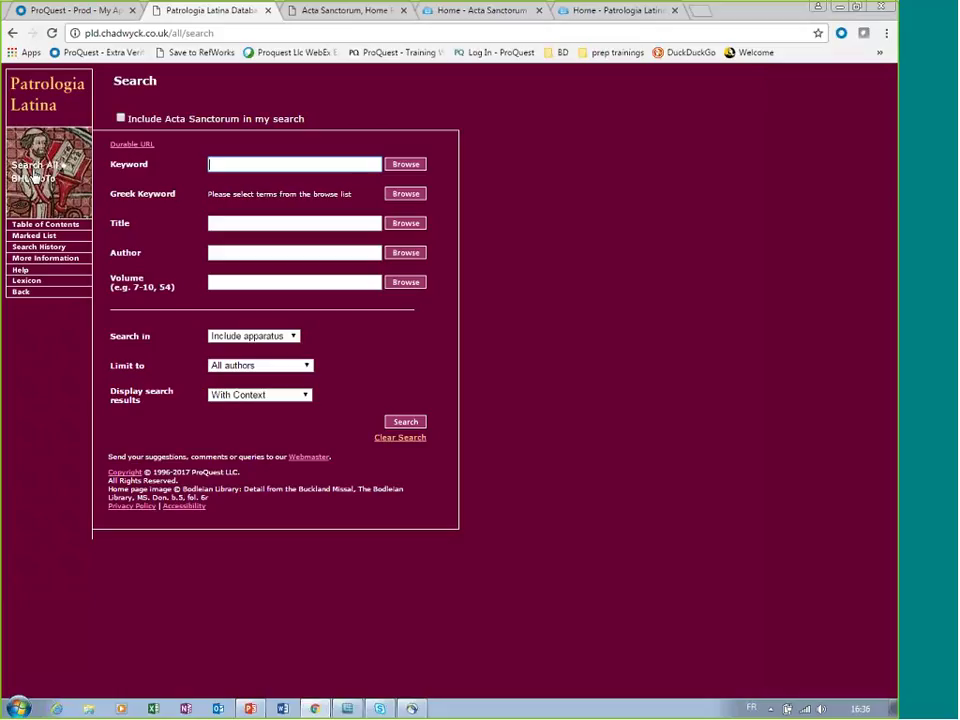
type("vera")
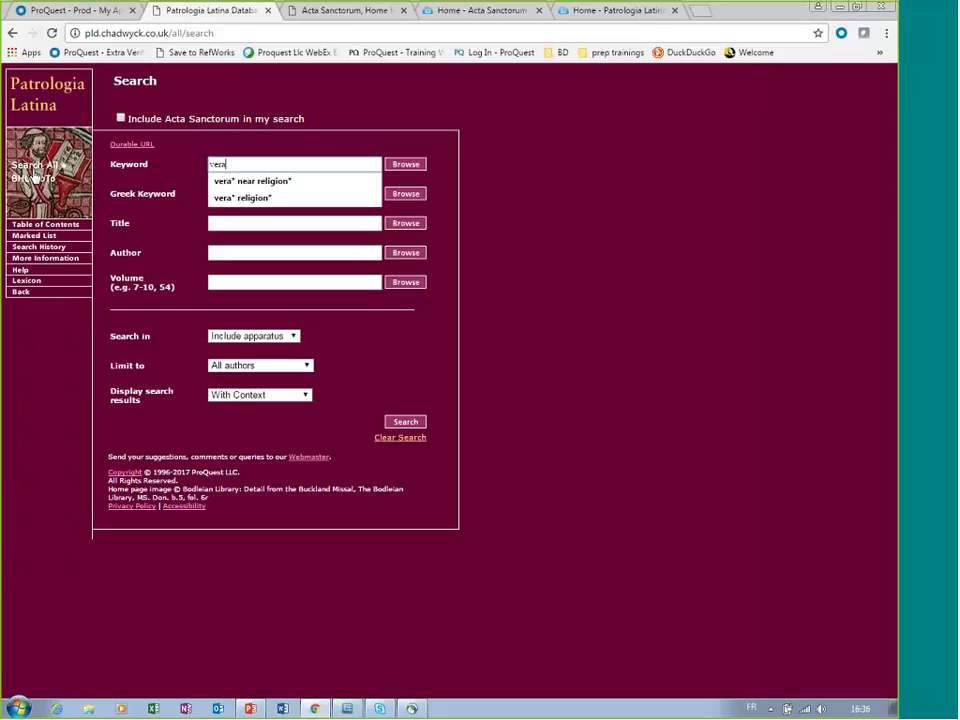
left_click(251, 182)
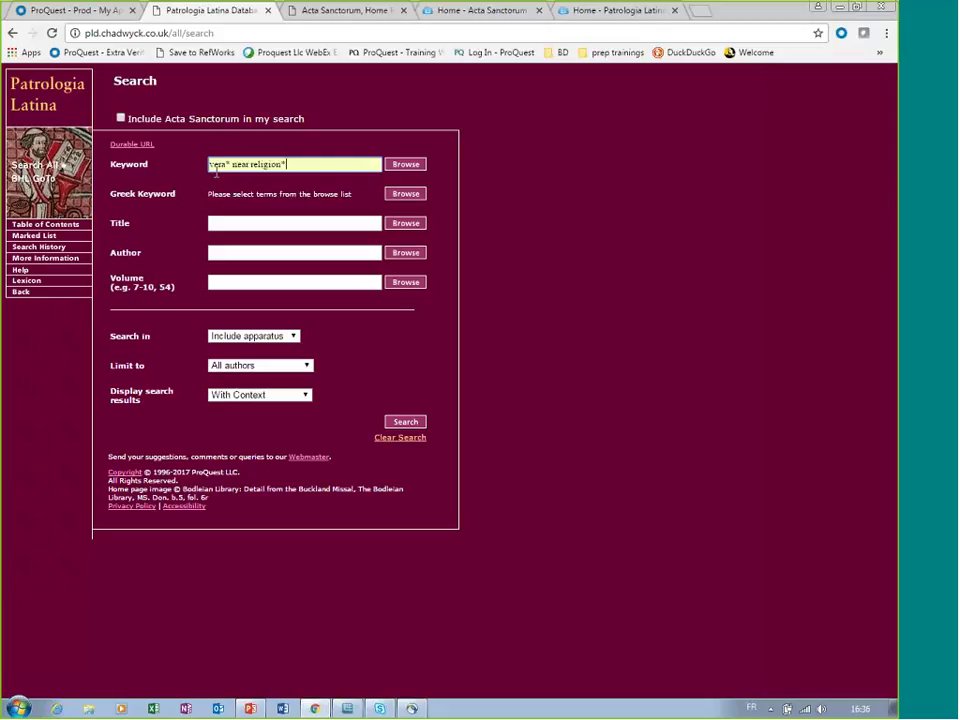
left_click_drag(232, 165, 250, 167)
Look up tertuliano in the author browse list and use the exact author Tertullianus in the search.
left_click(230, 251)
type("tertuliano")
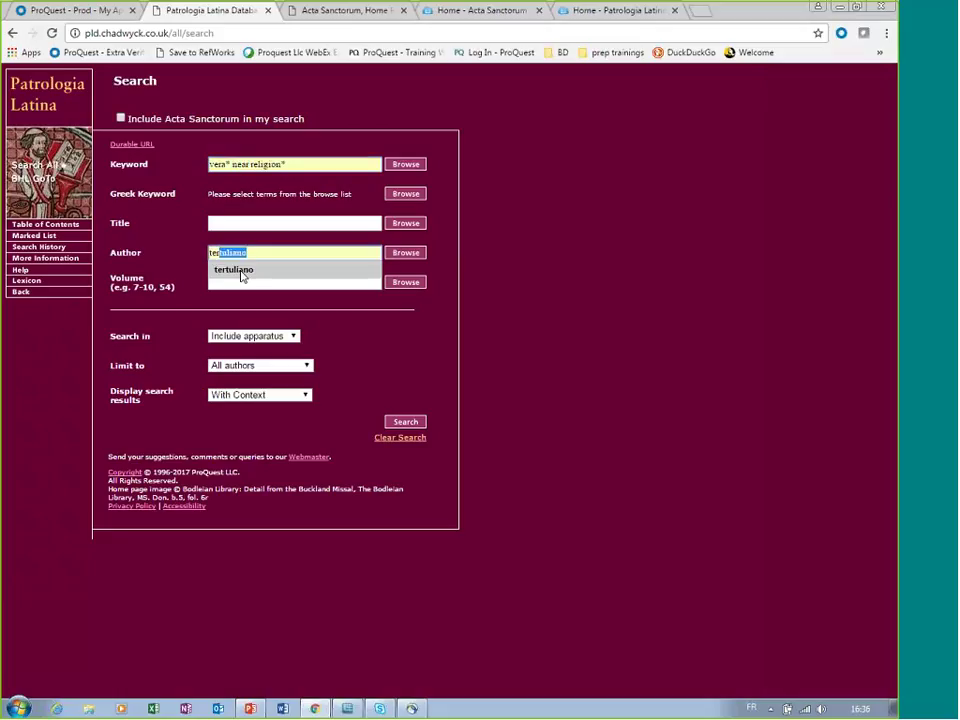
left_click(241, 276)
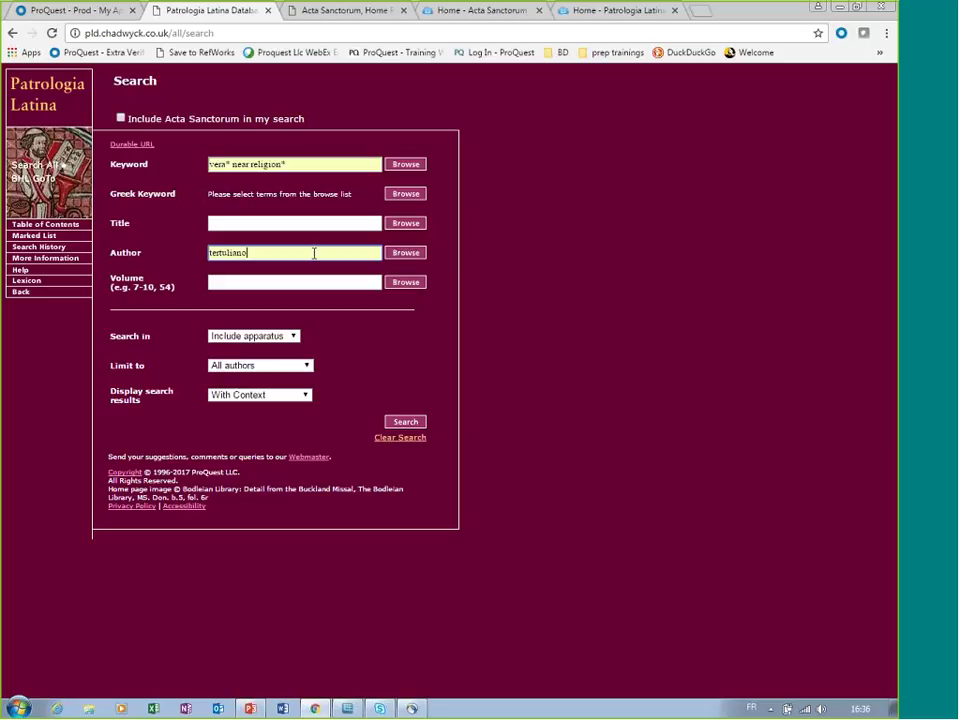
left_click(406, 256)
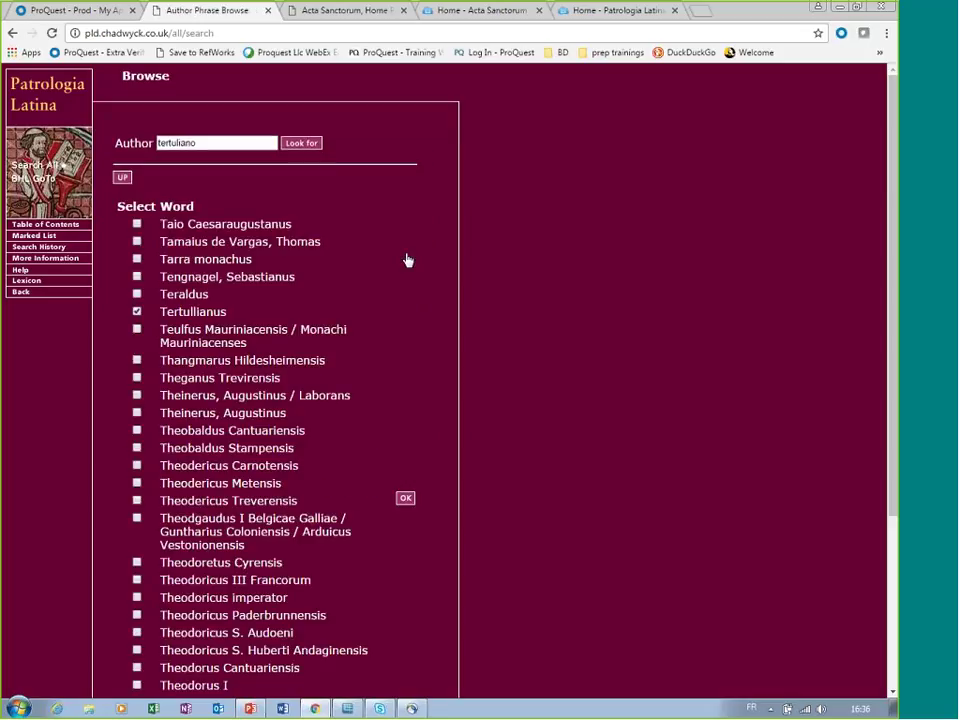
left_click_drag(208, 143, 150, 143)
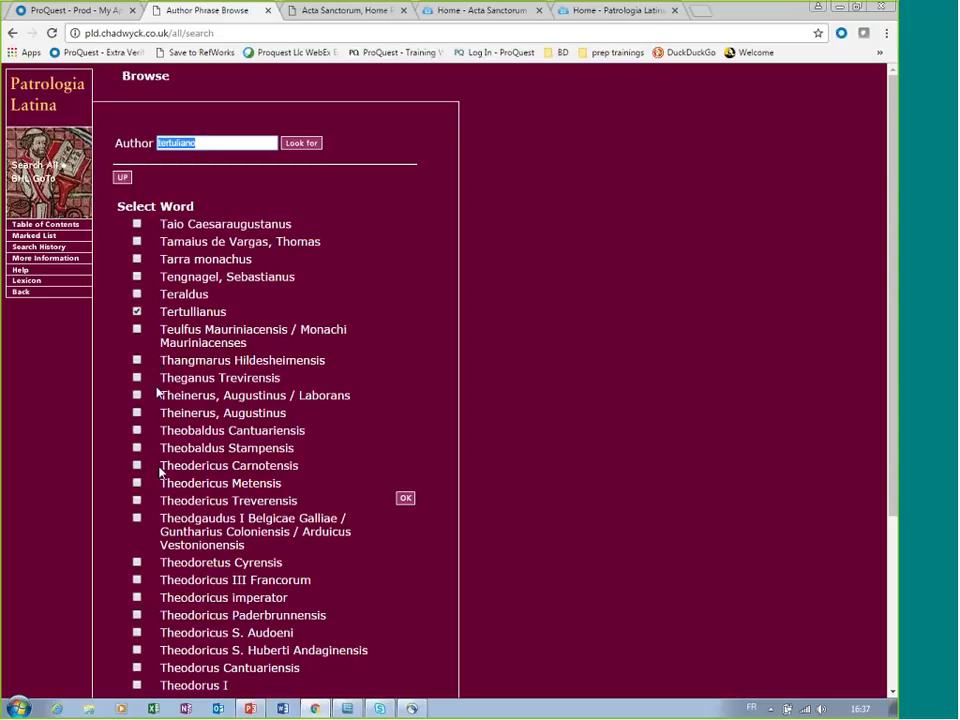
left_click_drag(160, 467, 230, 468)
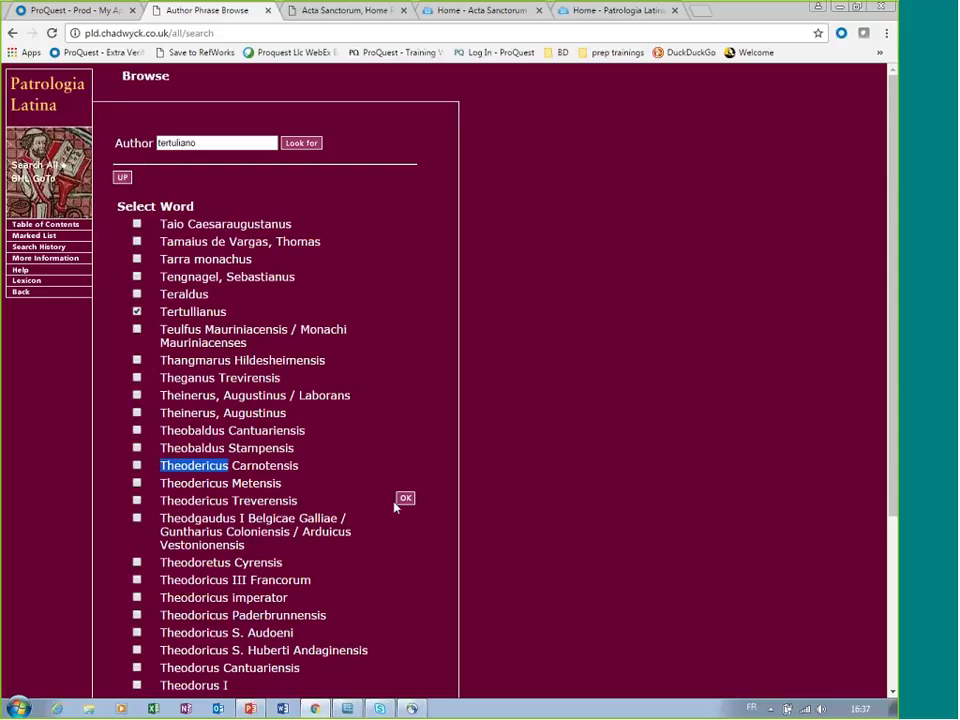
left_click(405, 499)
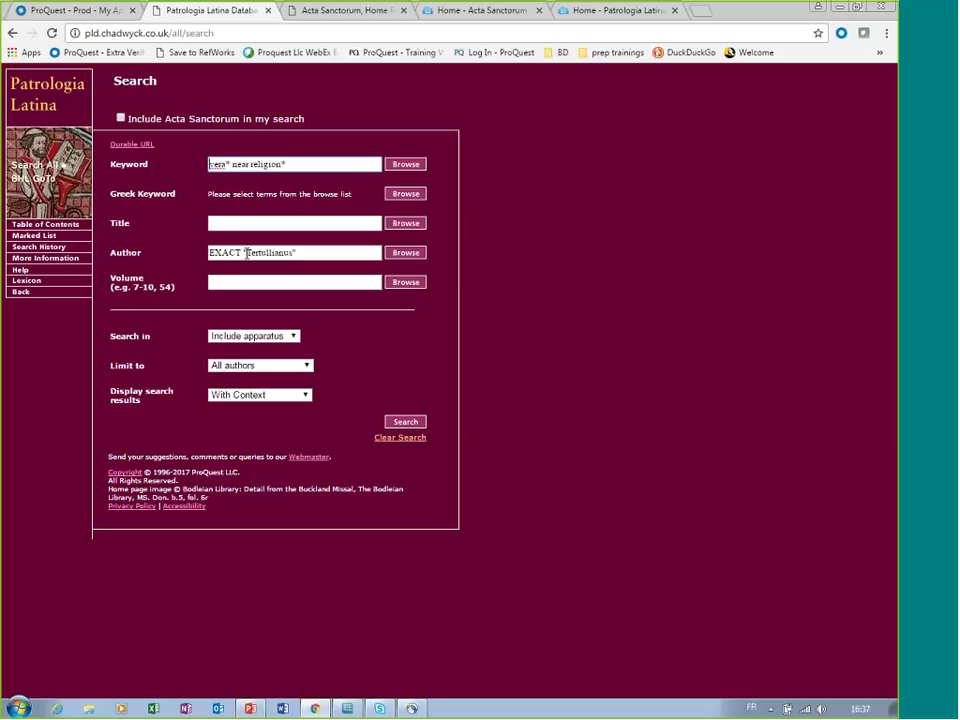
Run the search with Include apparatus, for all authors, displaying the results With Context.
left_click(270, 336)
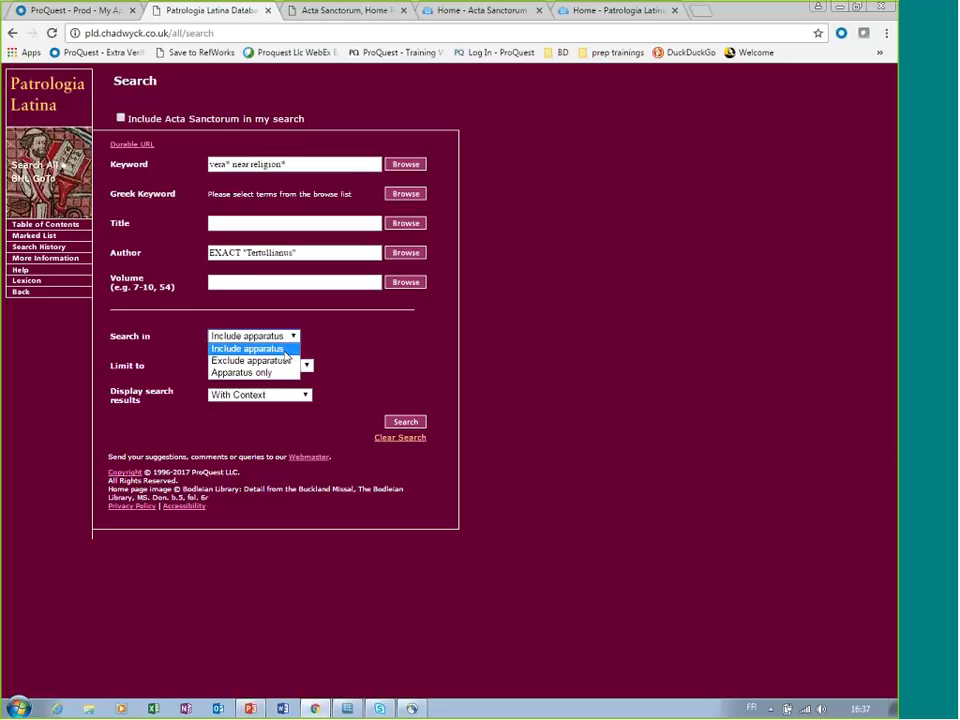
left_click(286, 350)
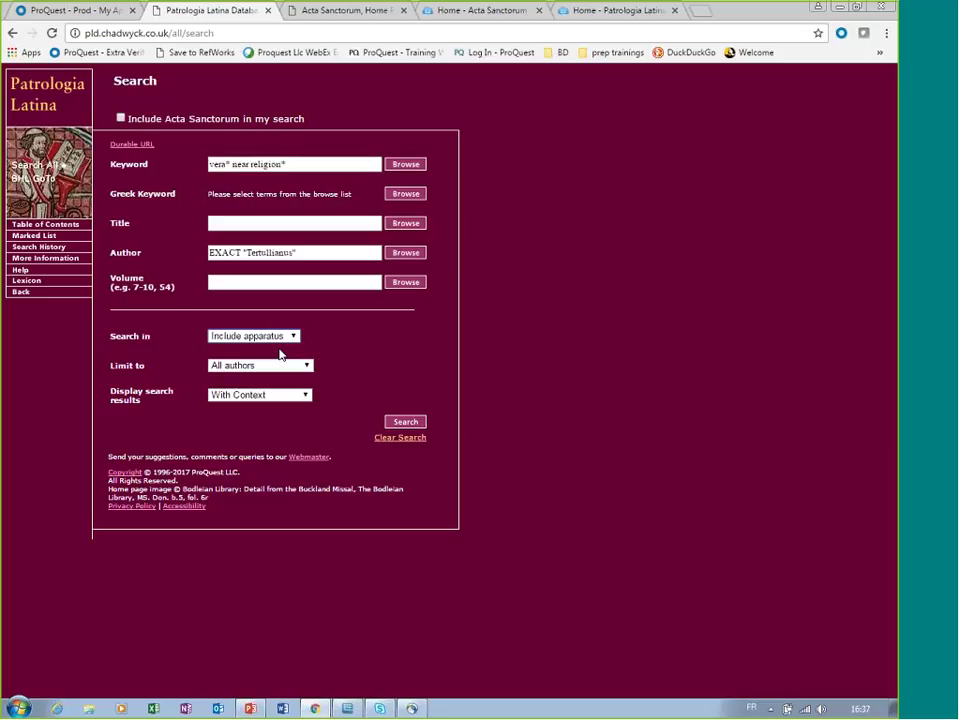
left_click(401, 427)
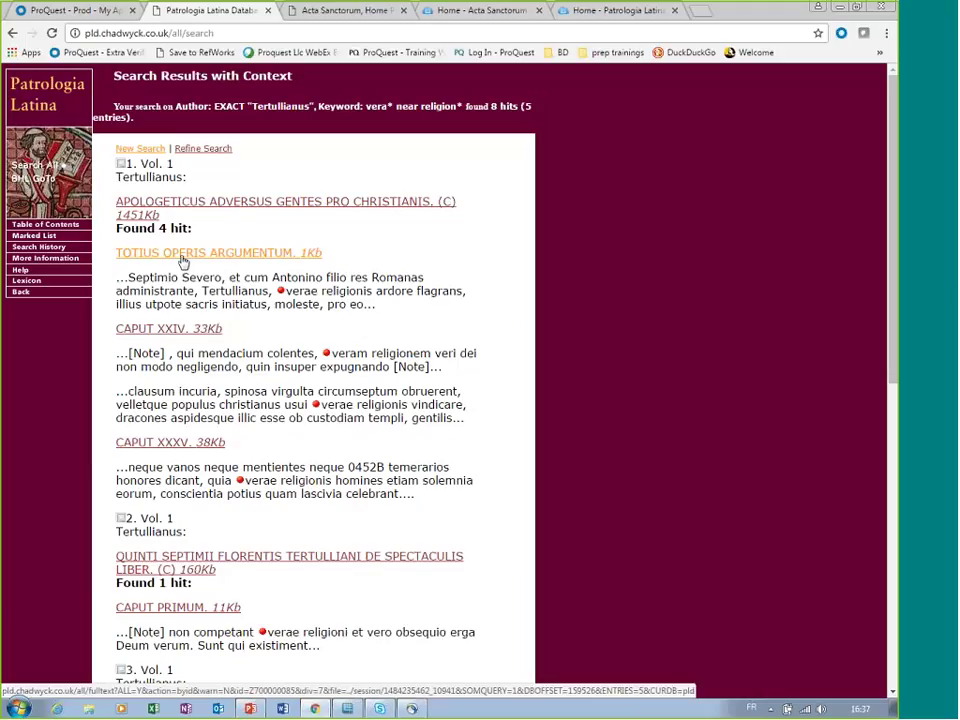
Refine the search to display results as Summary of Matches and run it again.
left_click(191, 151)
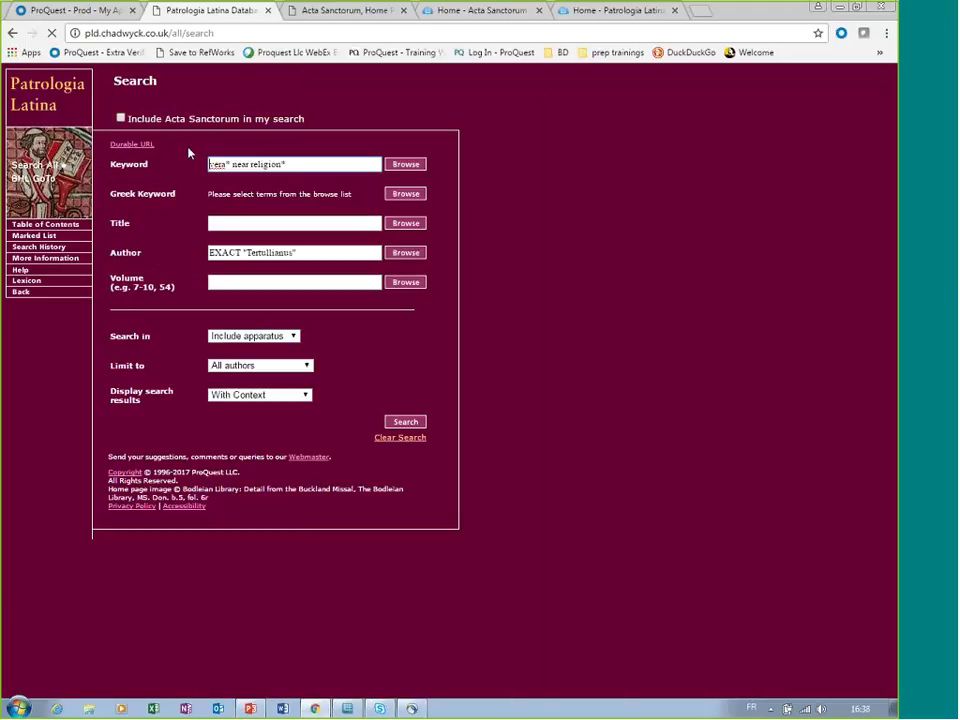
left_click(291, 397)
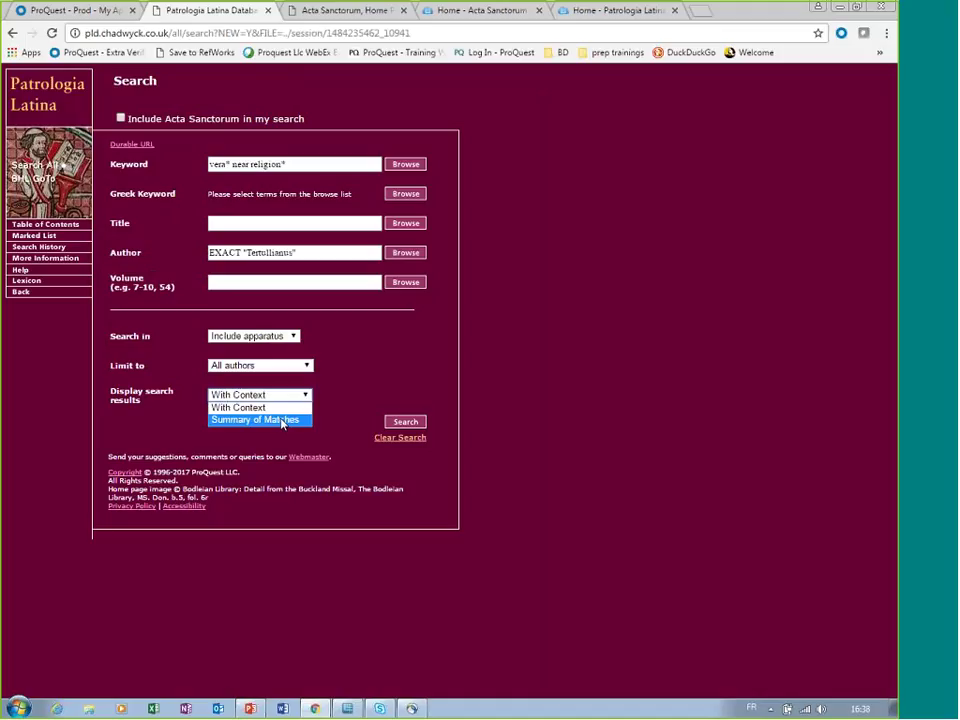
left_click(279, 420)
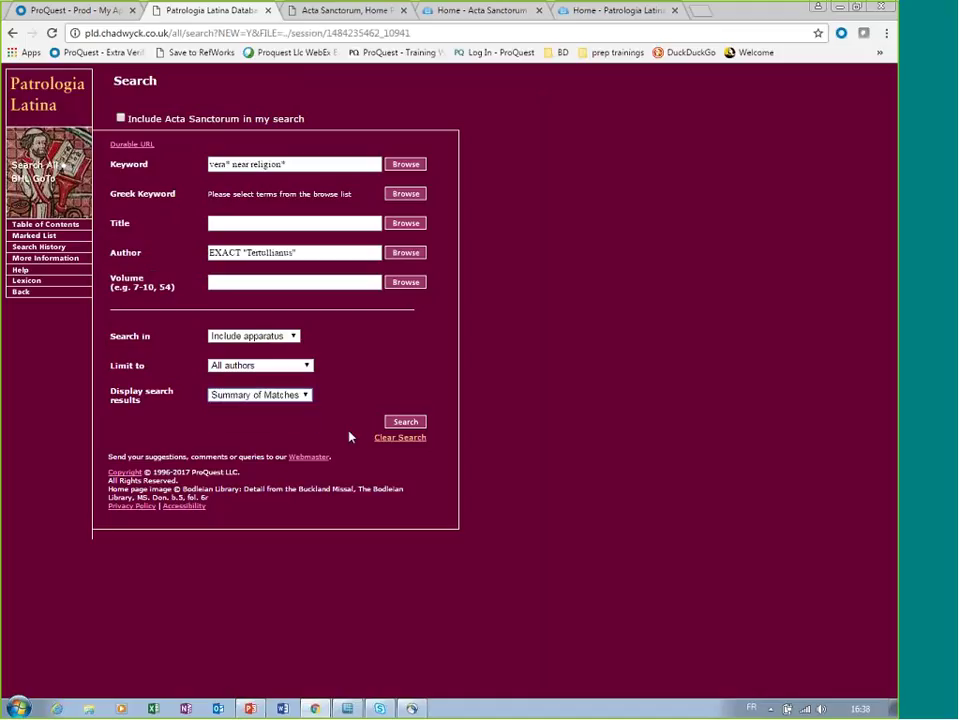
left_click(405, 425)
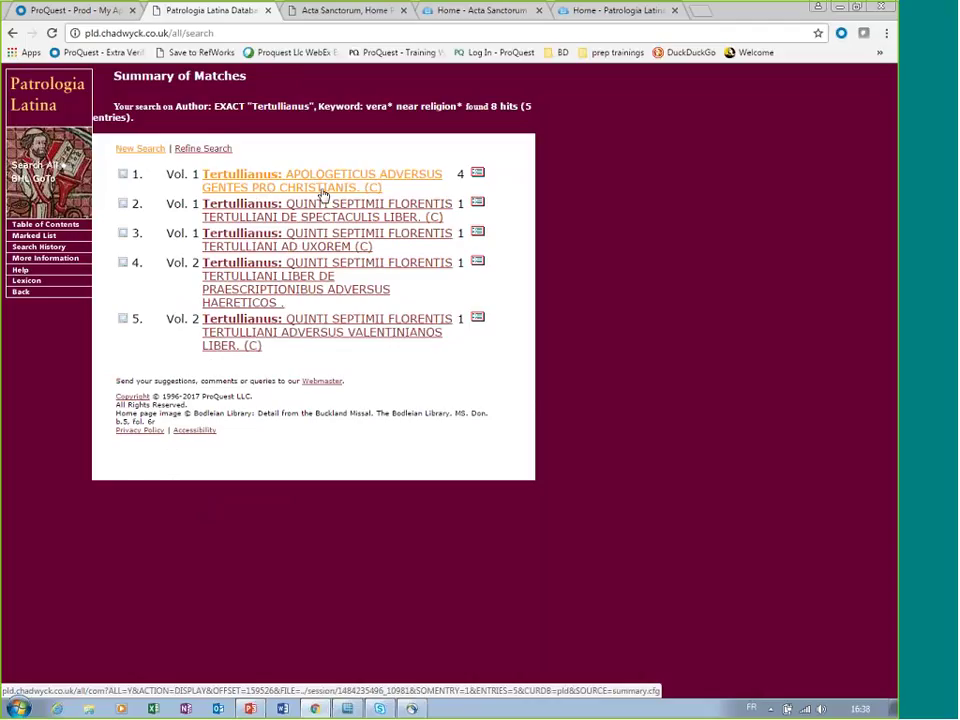
Examine how the hits of Apologeticus adversus gentes pro Christianis are distributed in the volume's table of contents, and return to the summary.
left_click(478, 175)
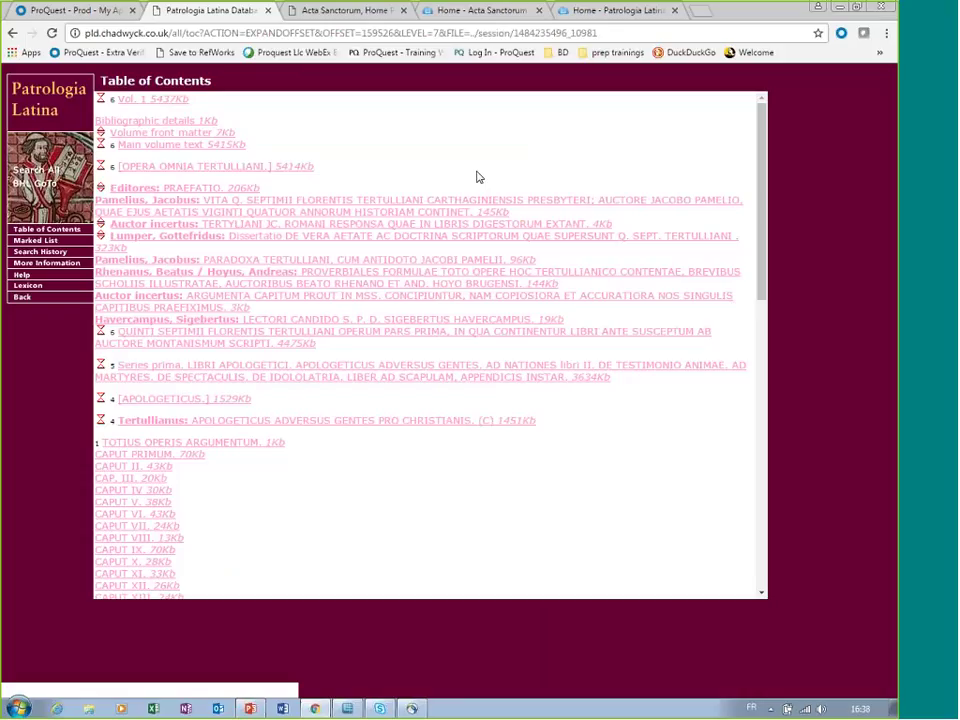
scroll(150, 285, "down", 2)
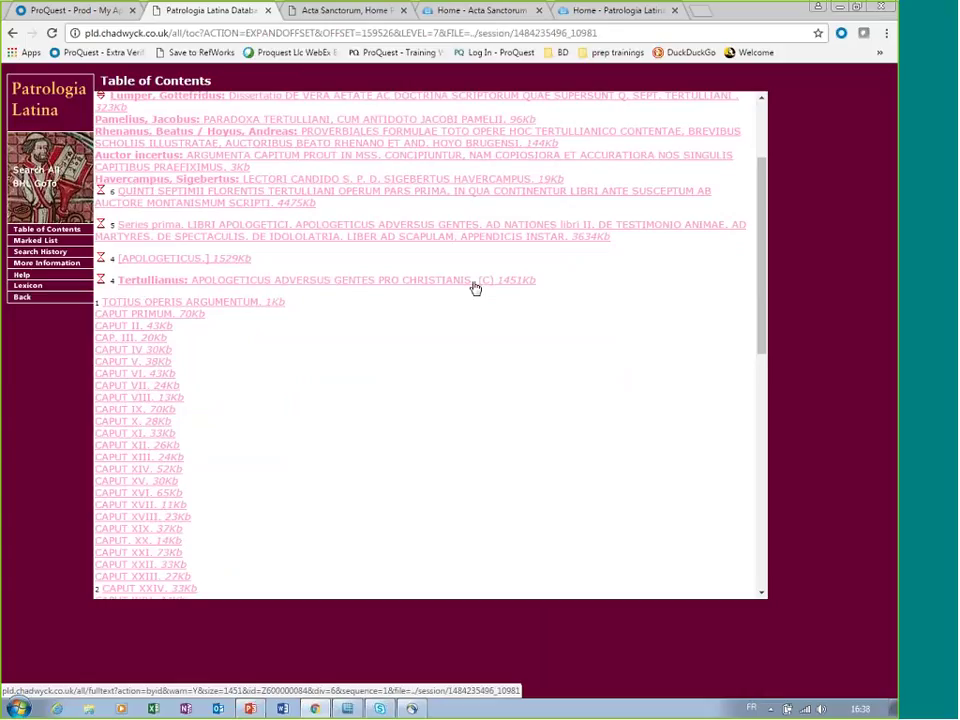
scroll(394, 347, "down", 2)
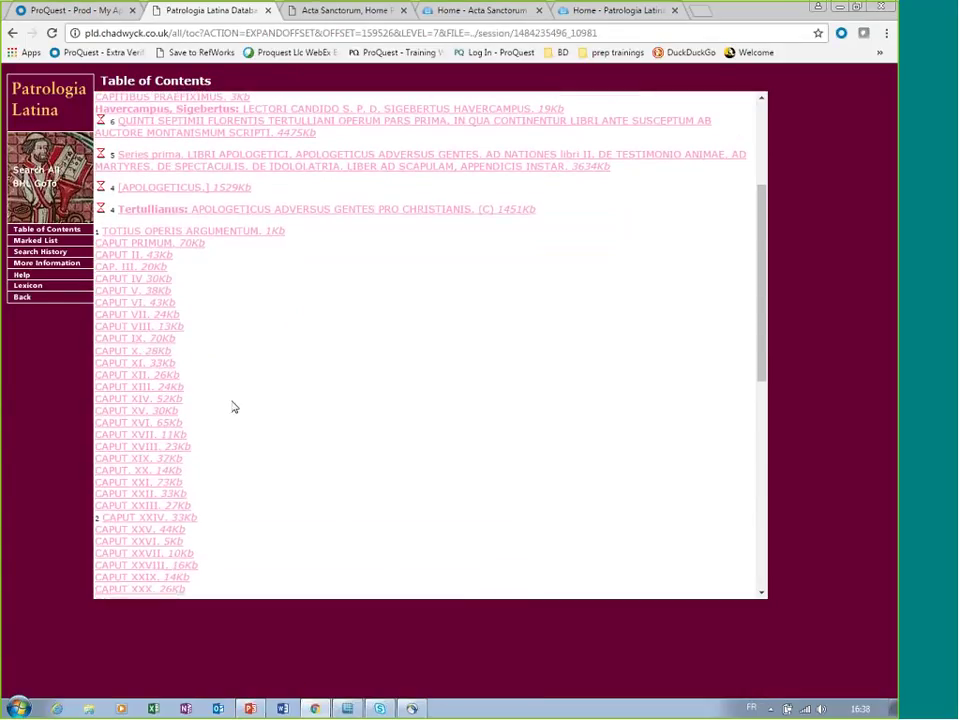
scroll(296, 406, "down", 4)
scroll(309, 403, "up", 4)
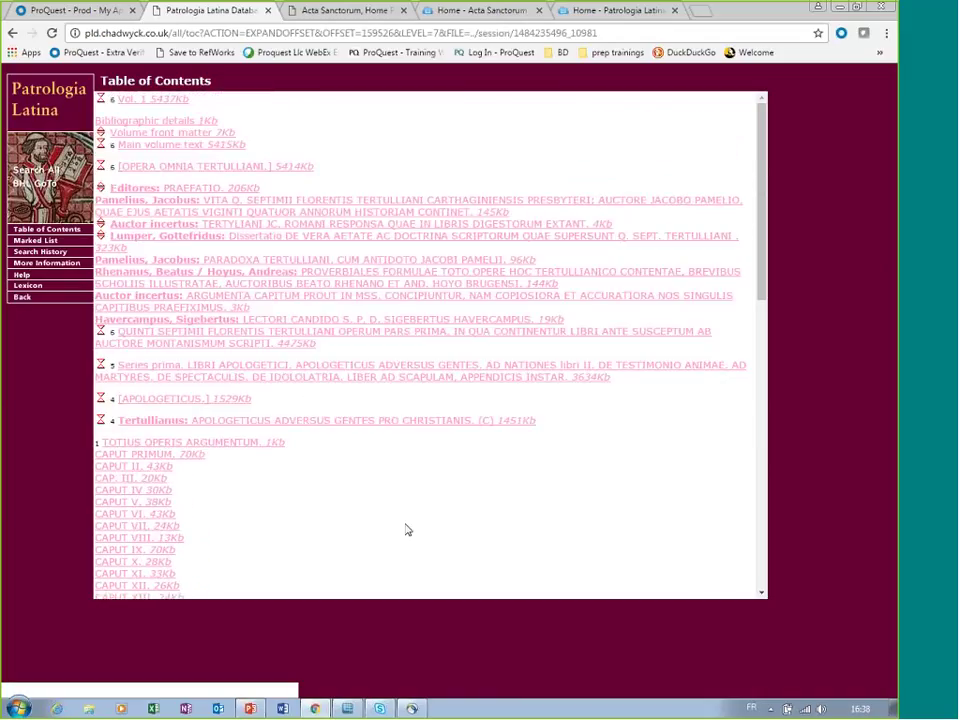
scroll(478, 504, "down", 5)
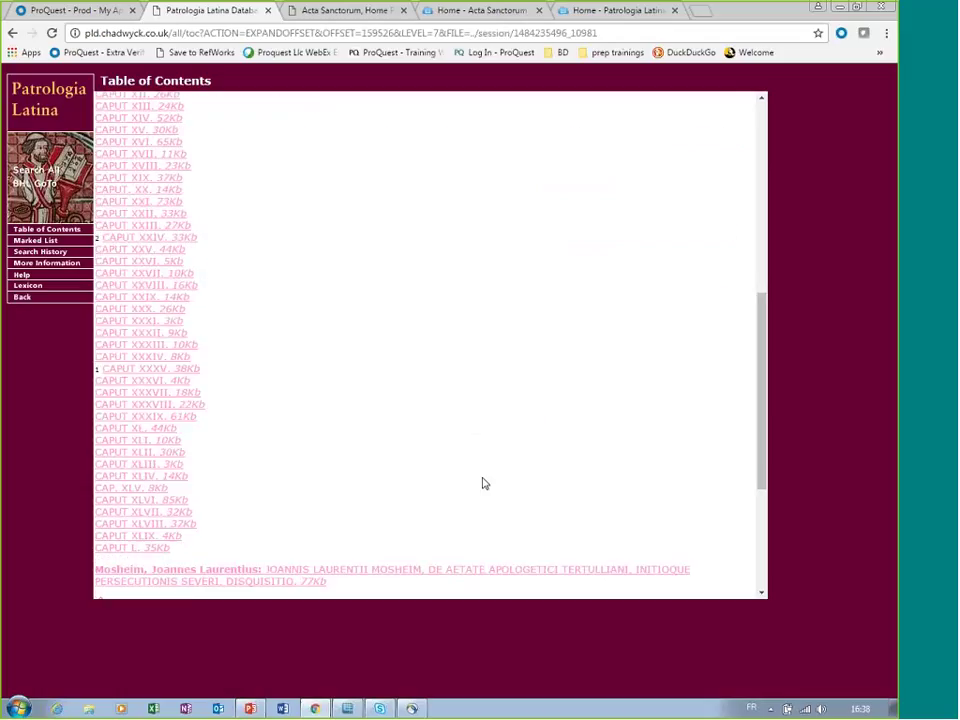
scroll(483, 484, "down", 3)
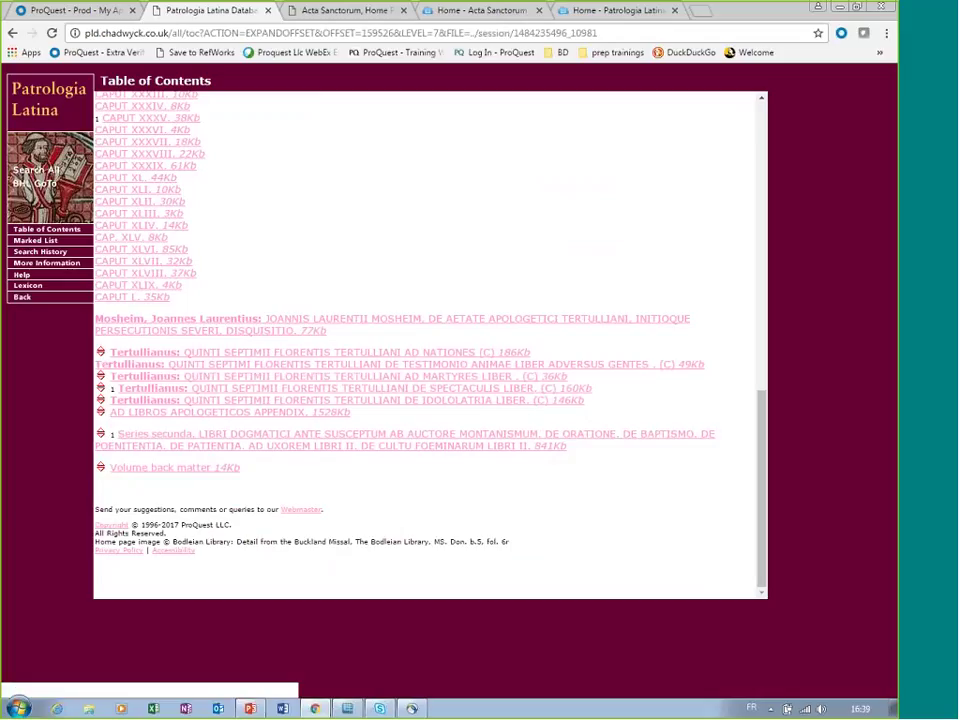
scroll(422, 257, "up", 10)
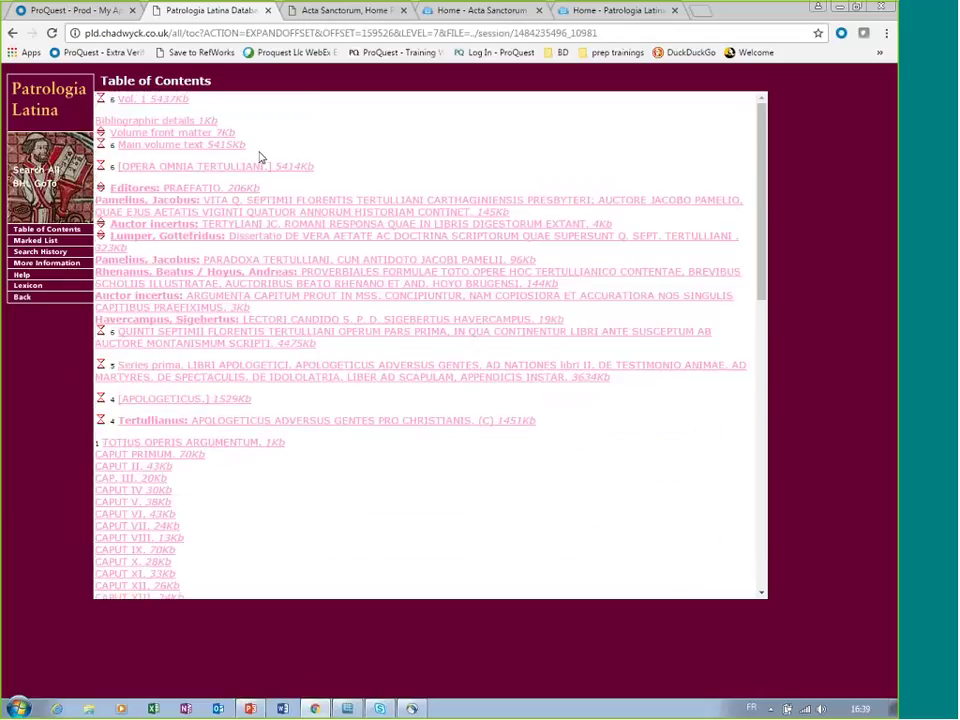
left_click(12, 33)
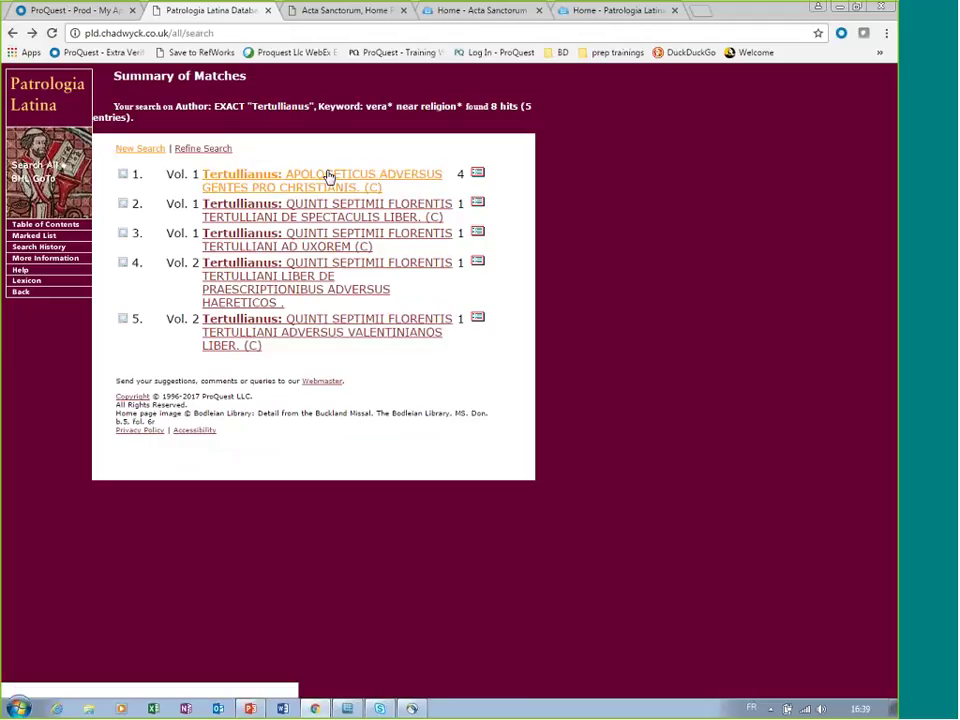